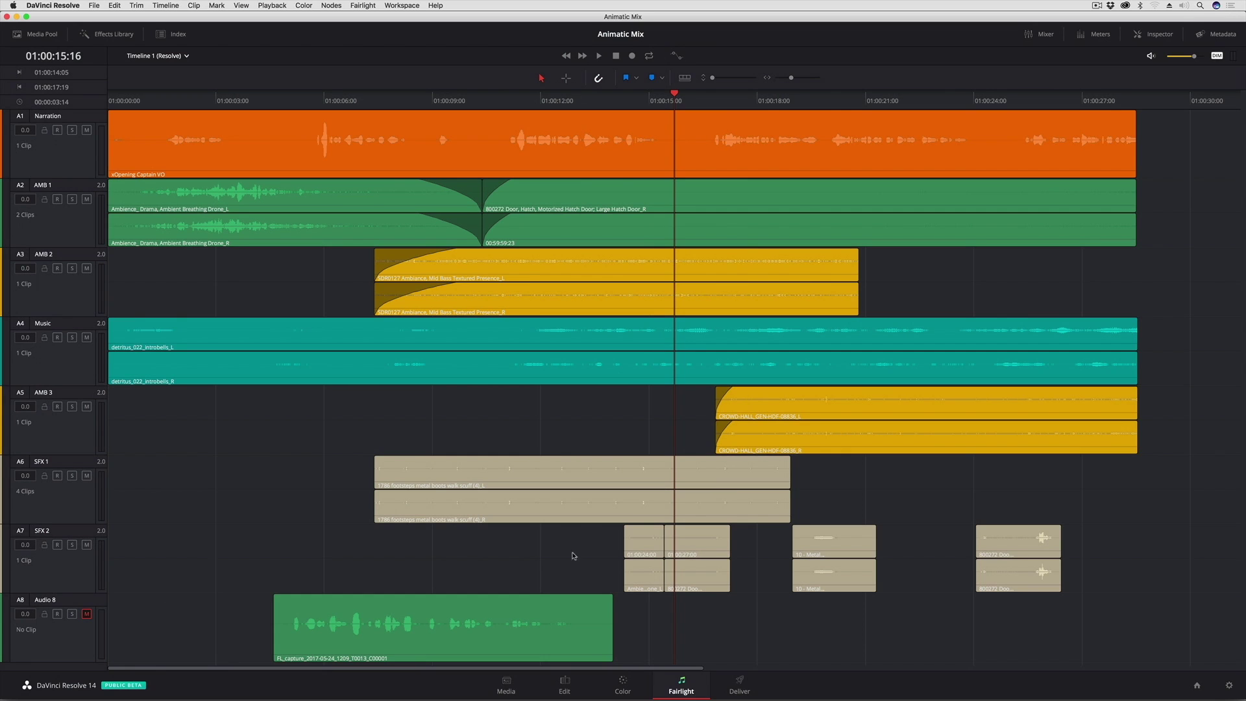
{"action": "left_click", "coordinate": [443, 479]}
{"action": "left_click", "coordinate": [59, 430]}
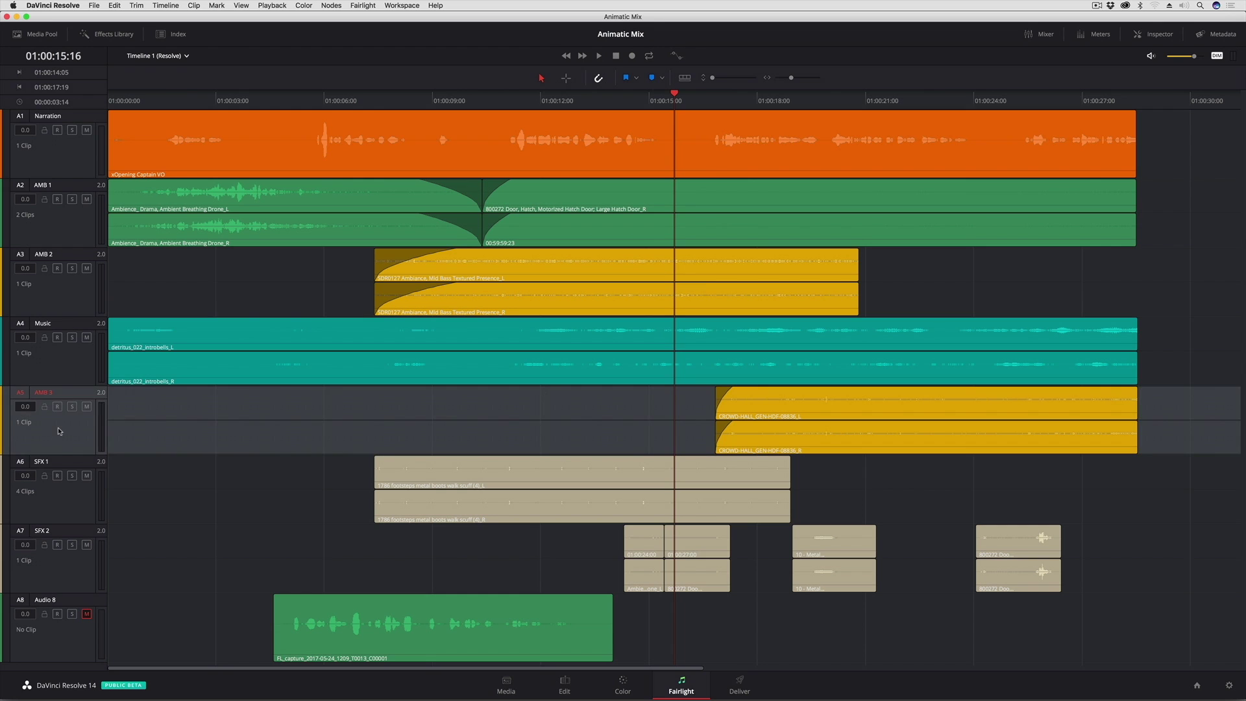
{"action": "right_click", "coordinate": [58, 431]}
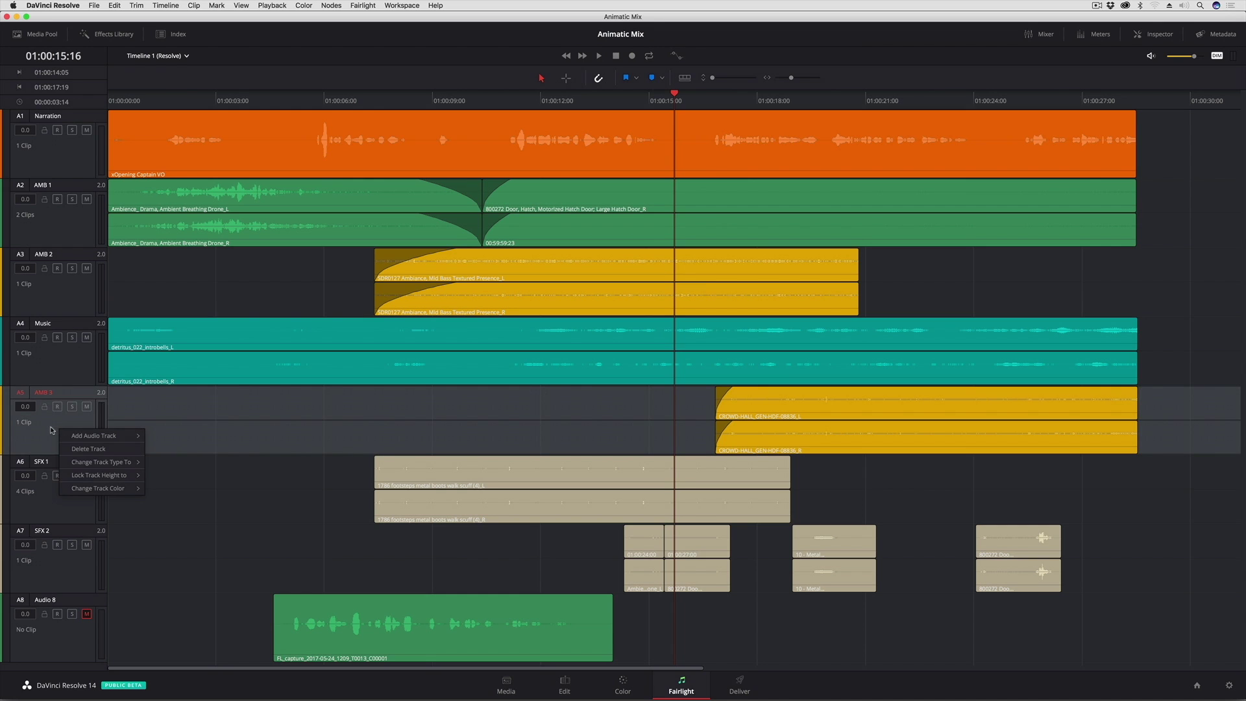
{"action": "left_click", "coordinate": [49, 429]}
{"action": "left_click", "coordinate": [50, 428]}
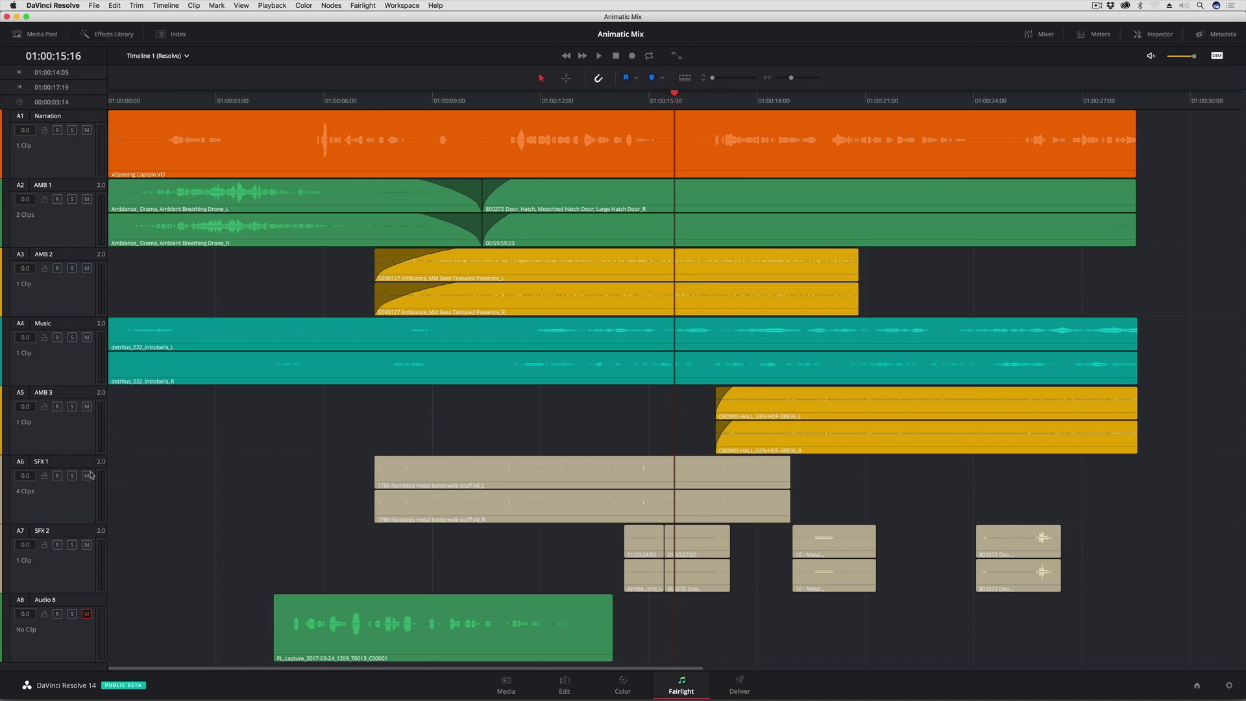
Step: Switch to the Edit page and move the AMB 3 track up one position, above the Music track
{"action": "left_click", "coordinate": [566, 688]}
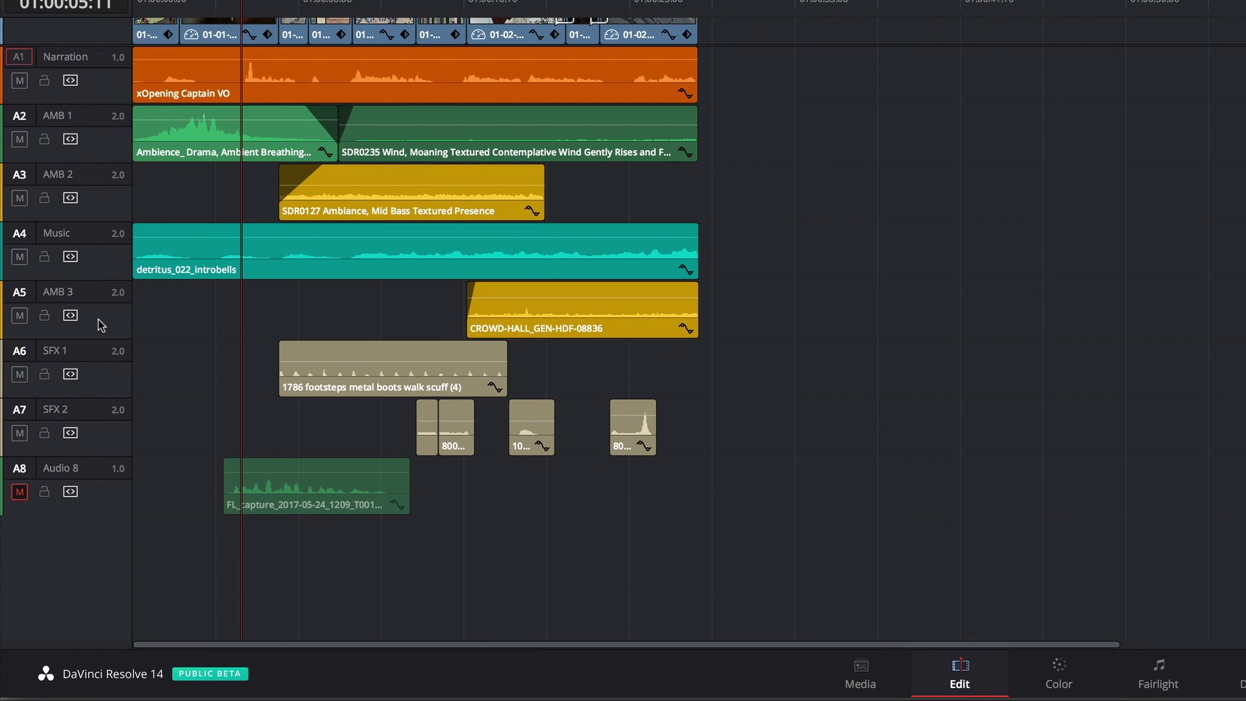
{"action": "right_click", "coordinate": [101, 324]}
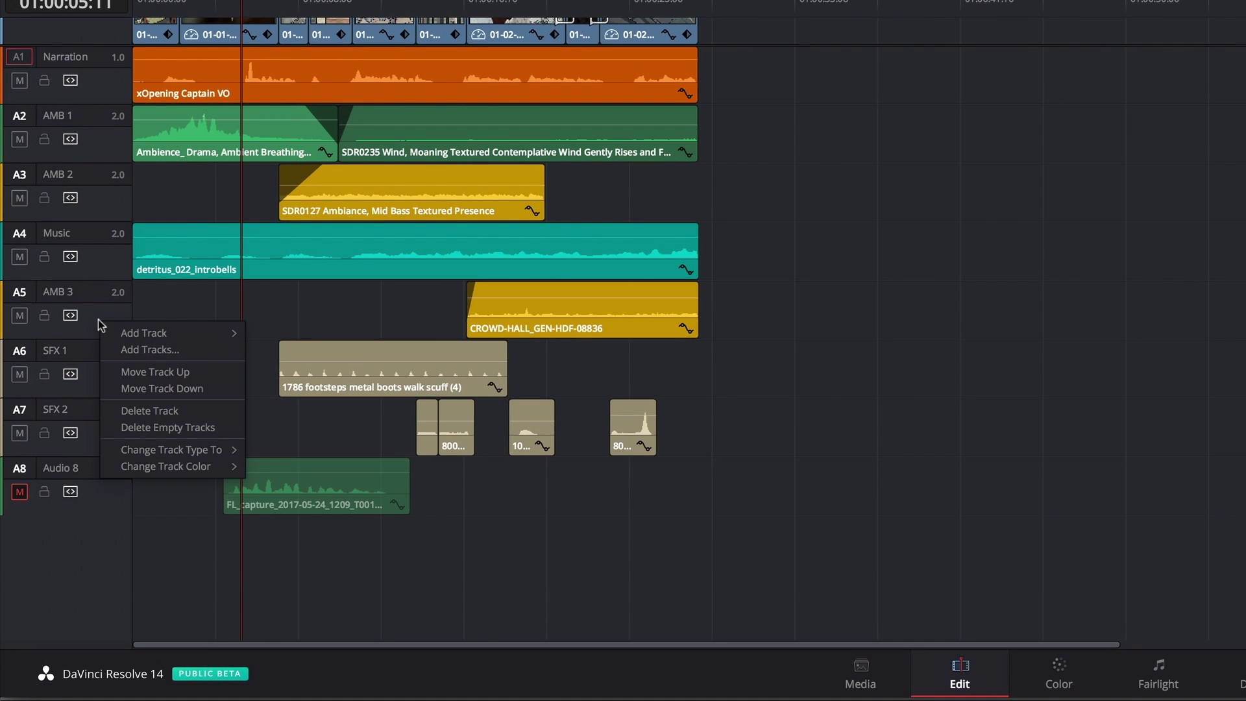
{"action": "left_click", "coordinate": [131, 372]}
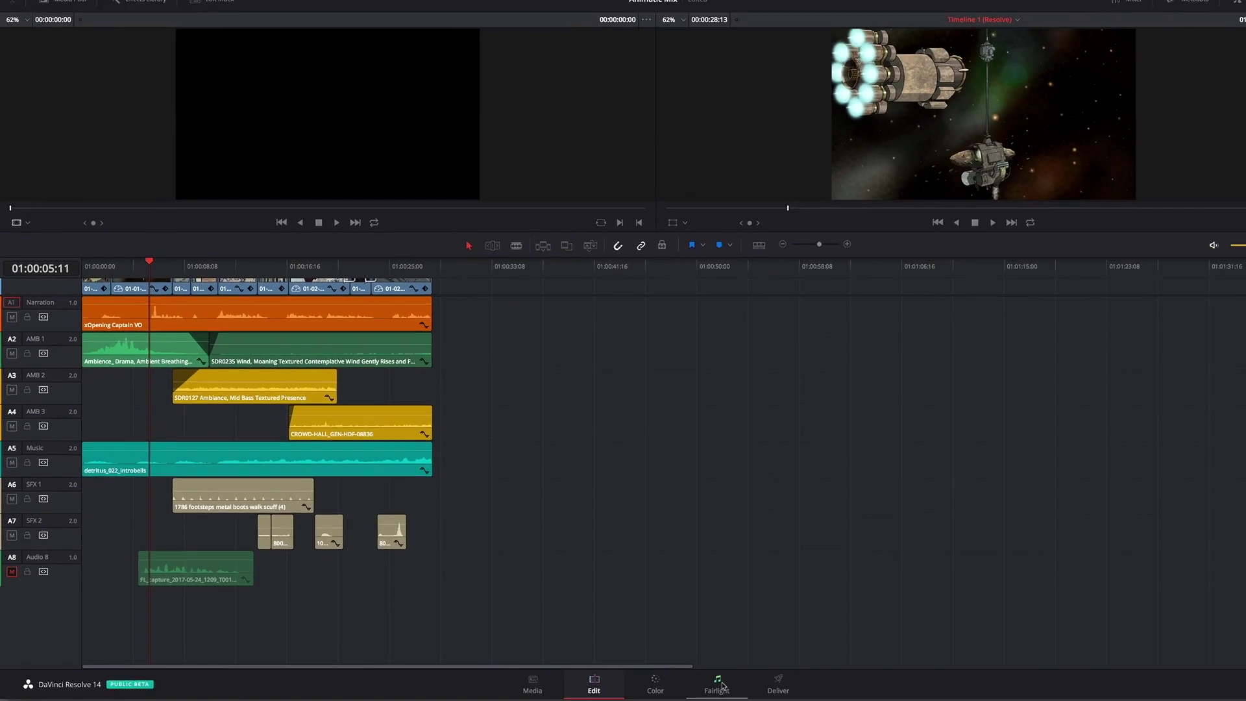
Step: Return to the Fairlight page and set the AMB 1 track's color to Yellow, matching the other ambience tracks
{"action": "left_click", "coordinate": [1158, 677]}
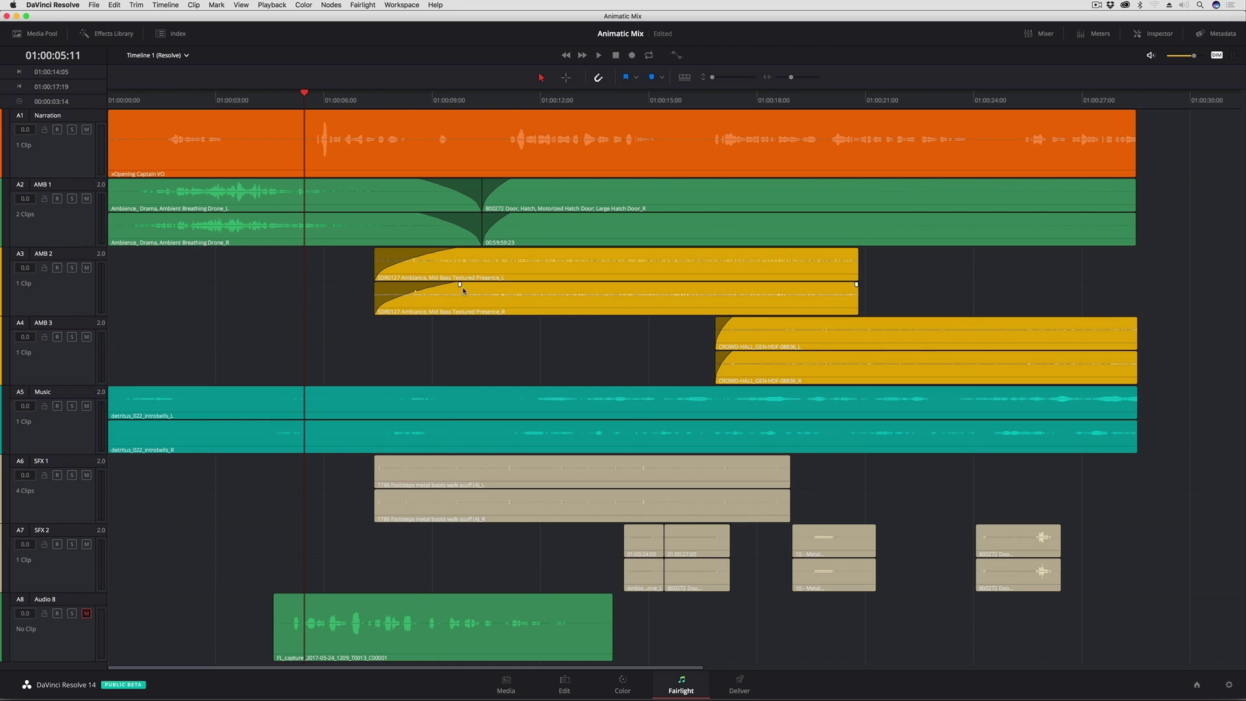
{"action": "right_click", "coordinate": [77, 297]}
{"action": "mouse_move", "coordinate": [109, 356]}
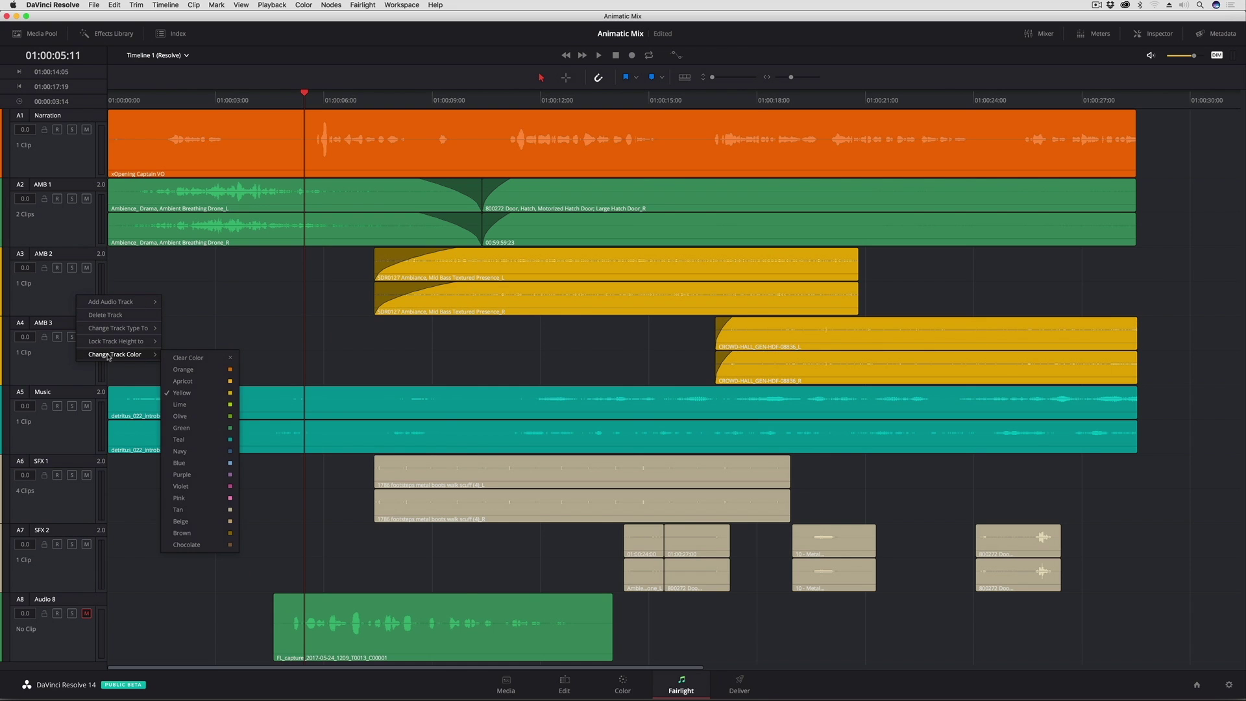
{"action": "left_click", "coordinate": [50, 295]}
{"action": "right_click", "coordinate": [59, 220]}
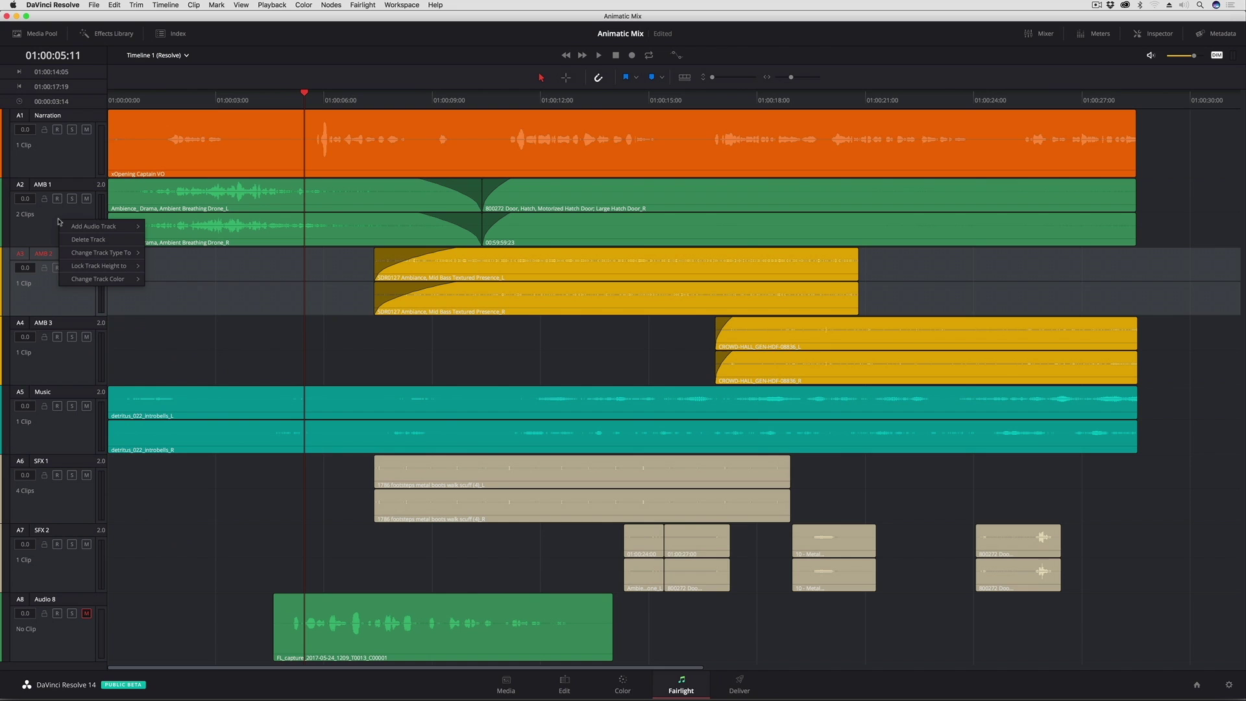
{"action": "mouse_move", "coordinate": [97, 279]}
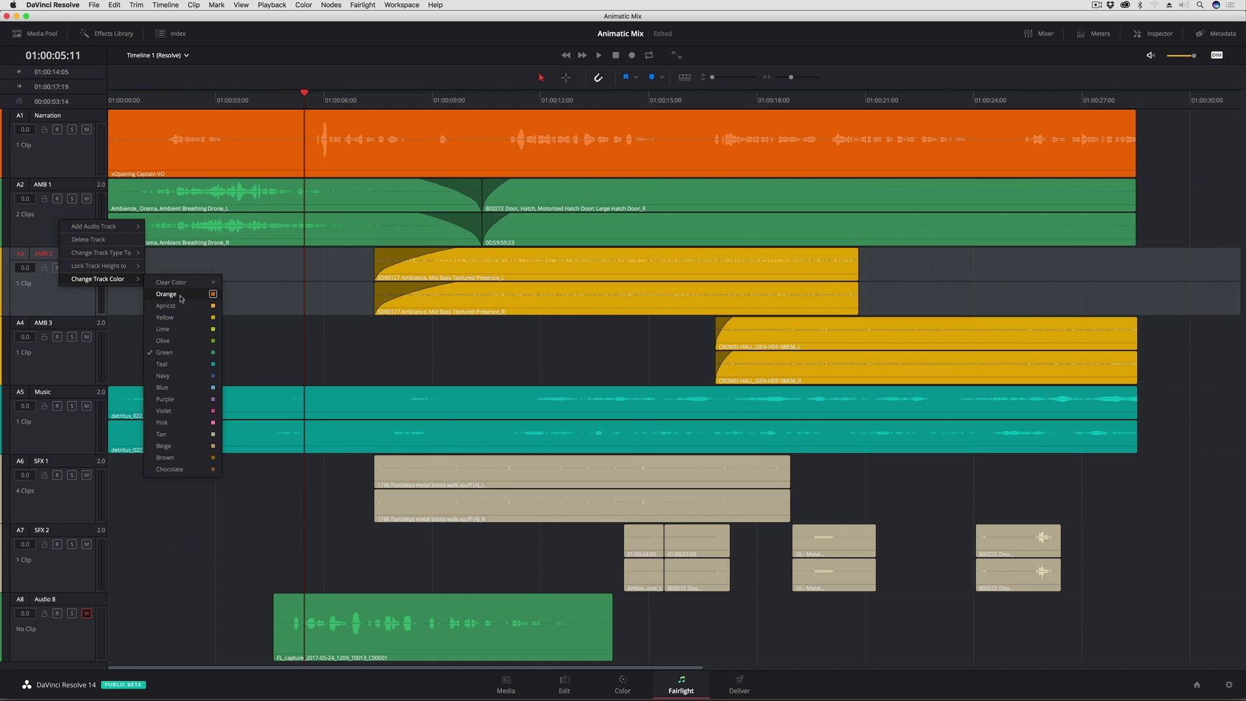
{"action": "left_click", "coordinate": [165, 317]}
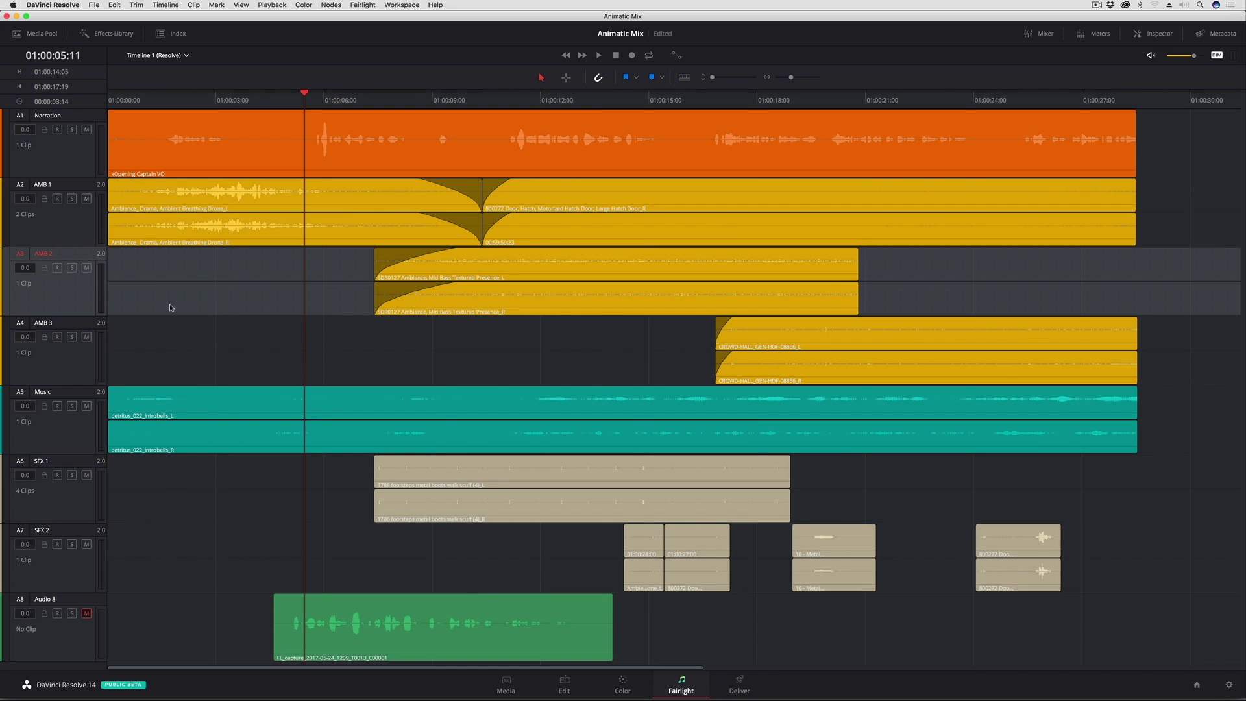
{"action": "left_click", "coordinate": [68, 291]}
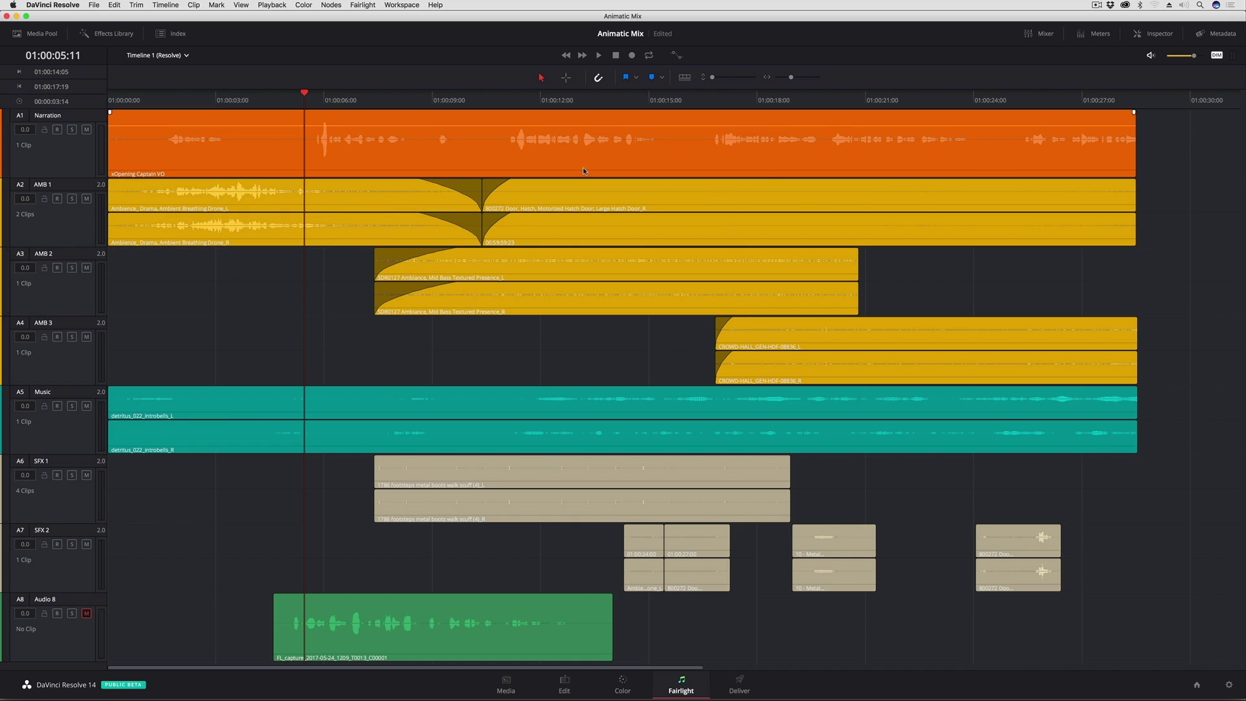
{"action": "mouse_move", "coordinate": [388, 396]}
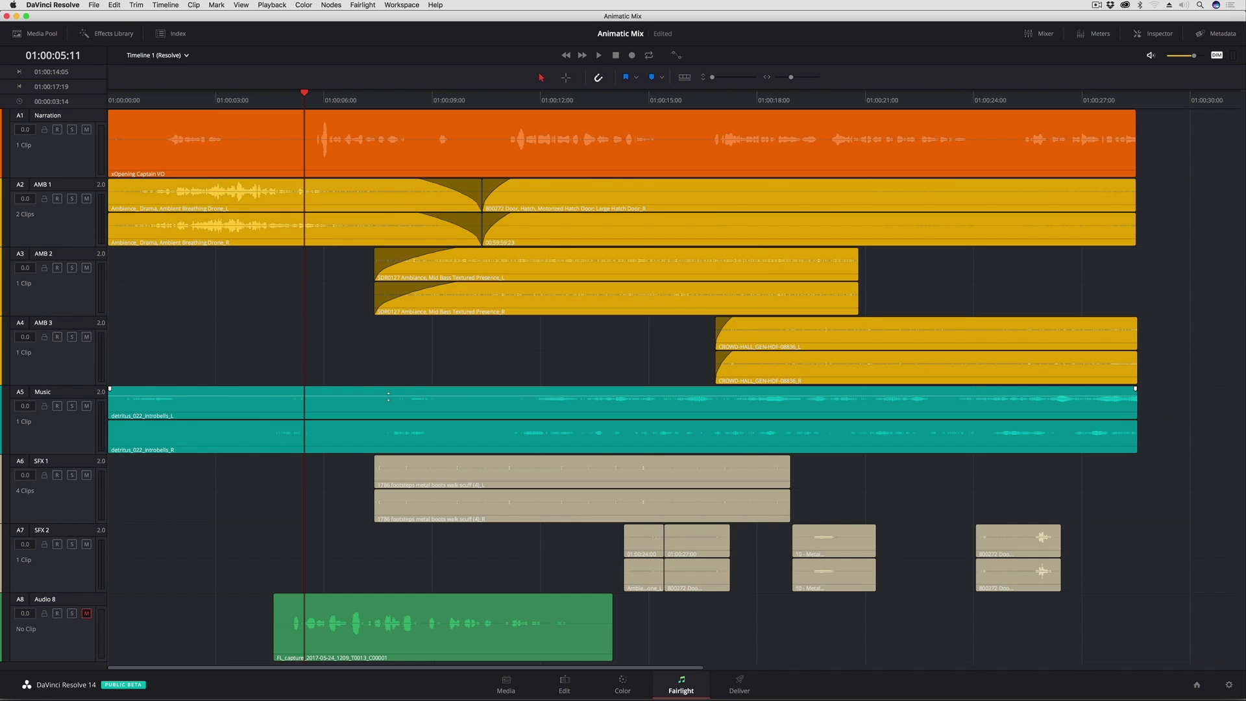
{"action": "left_click", "coordinate": [566, 77]}
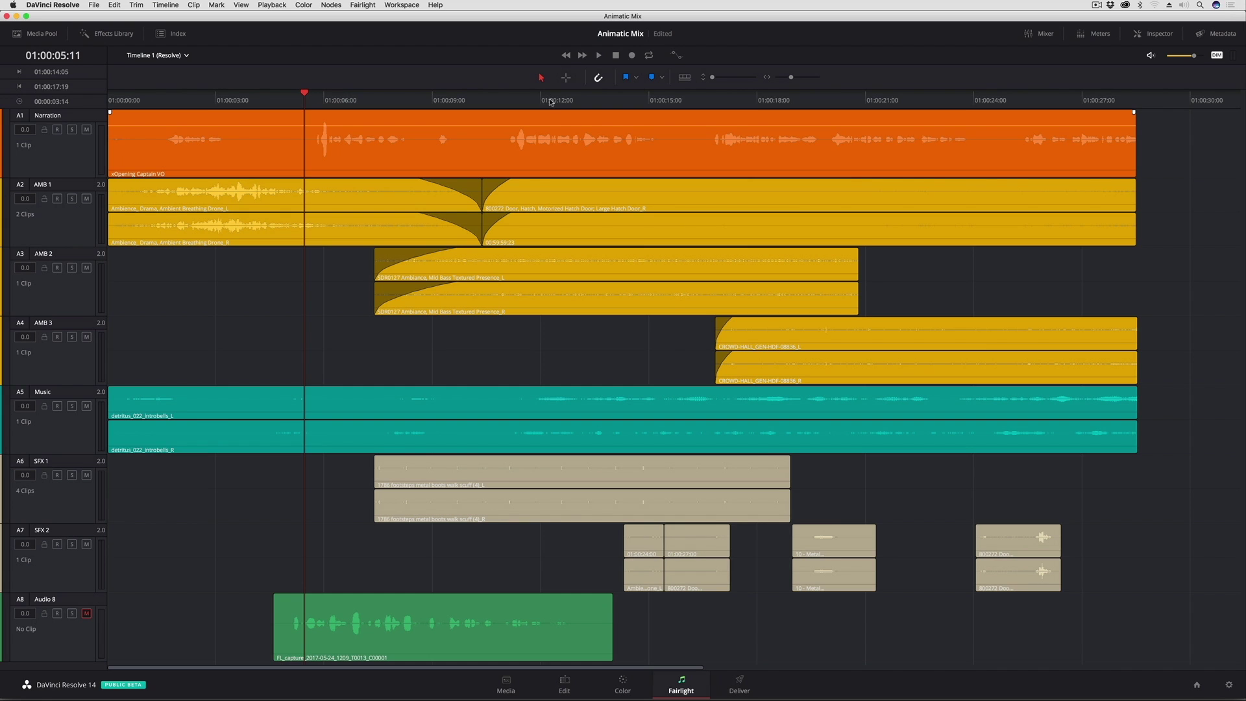
{"action": "left_click", "coordinate": [430, 281]}
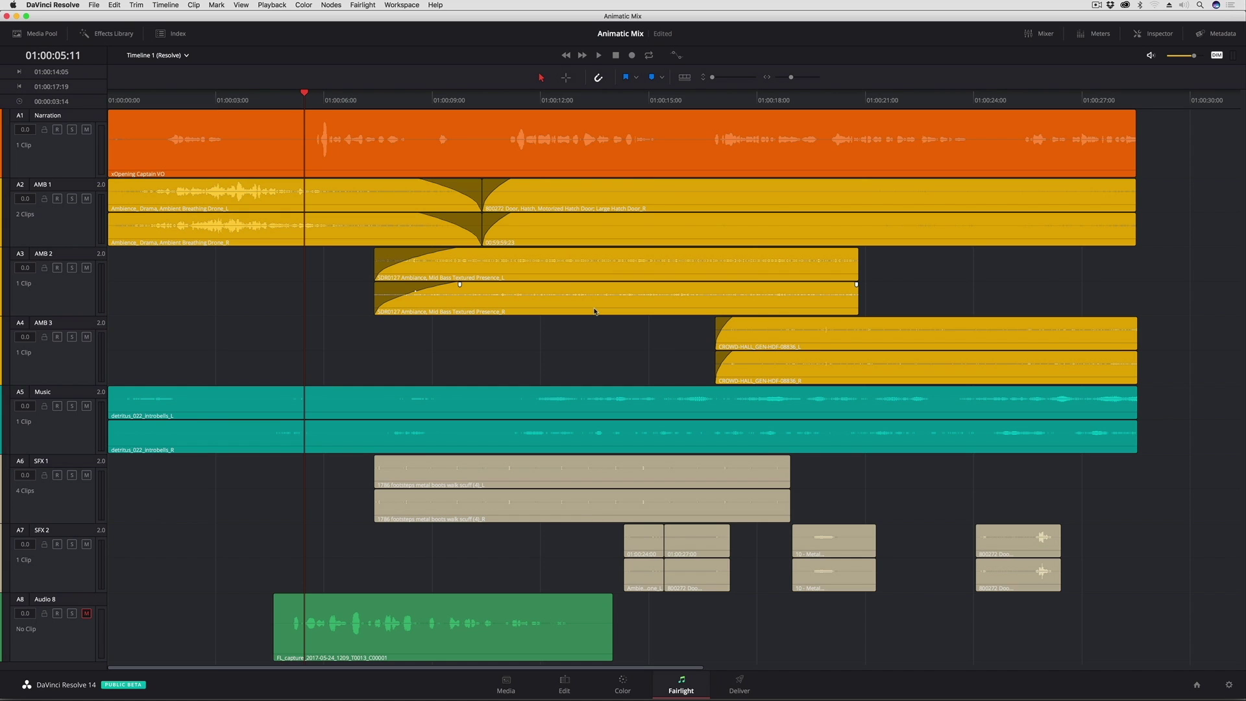
Step: Enable the crosshair selection mode, target the AMB 2 track, and select its ambiance clip at the playhead during playback
{"action": "left_click", "coordinate": [566, 78]}
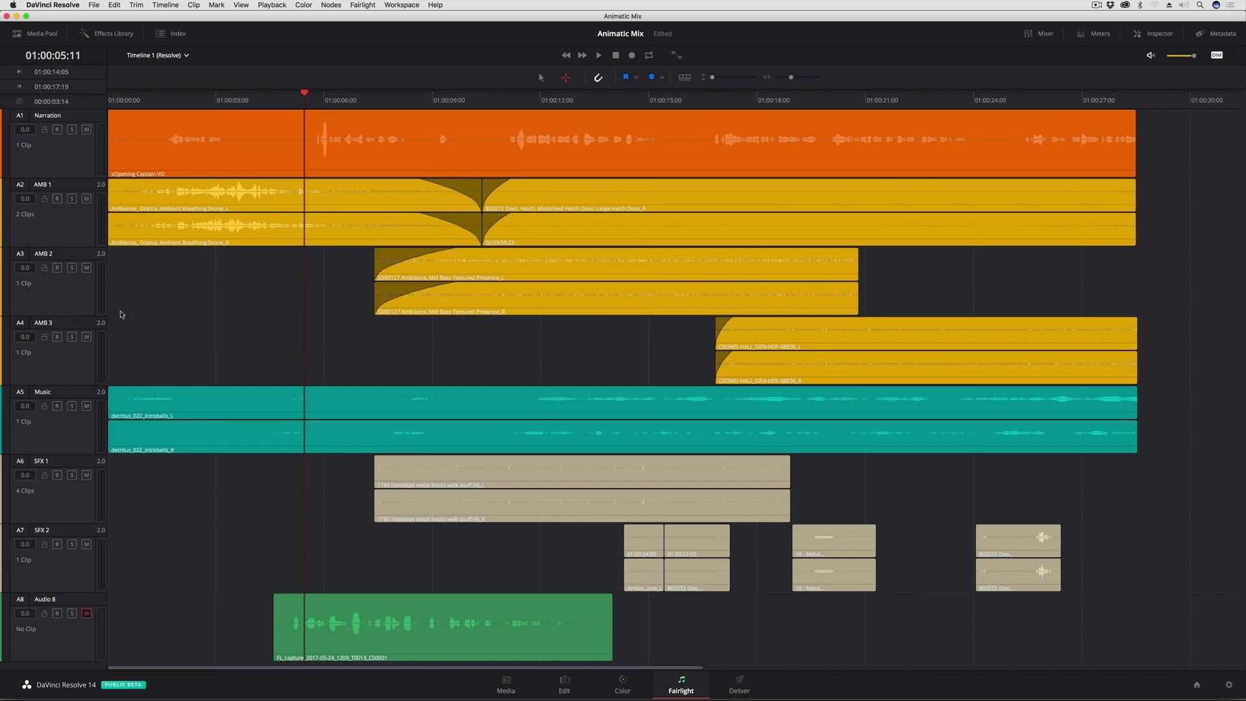
{"action": "left_click", "coordinate": [61, 303]}
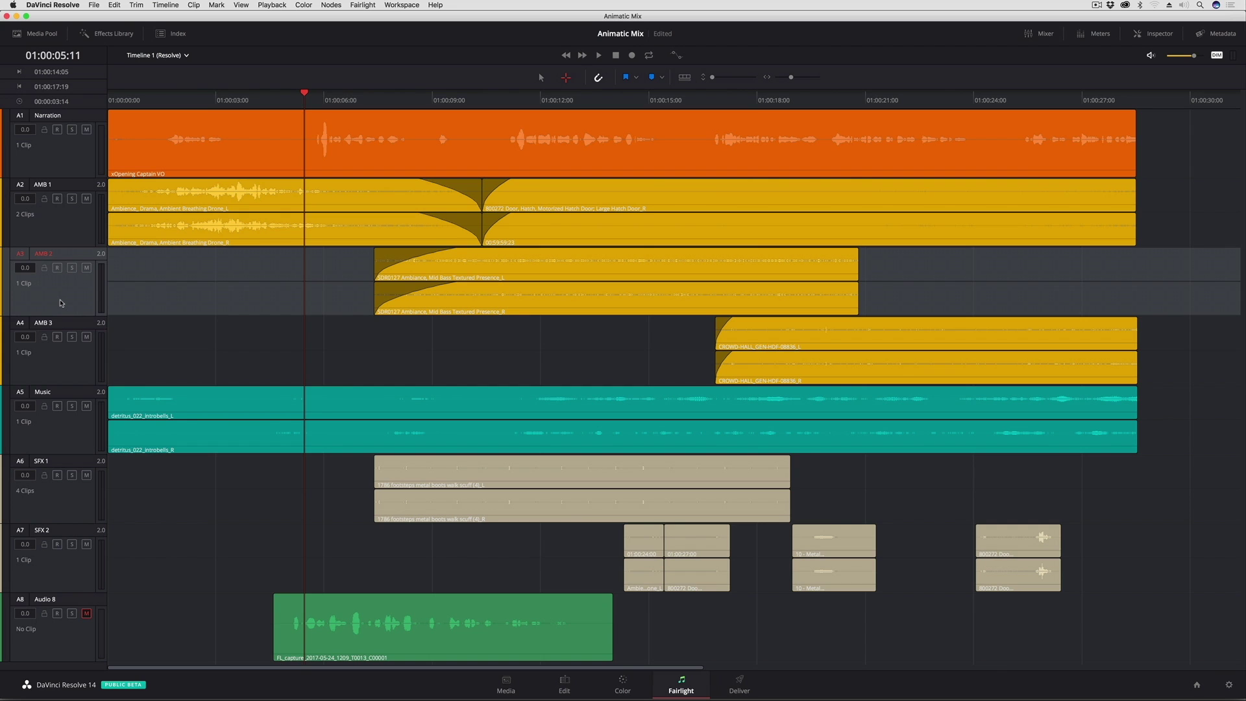
{"action": "key", "text": "space"}
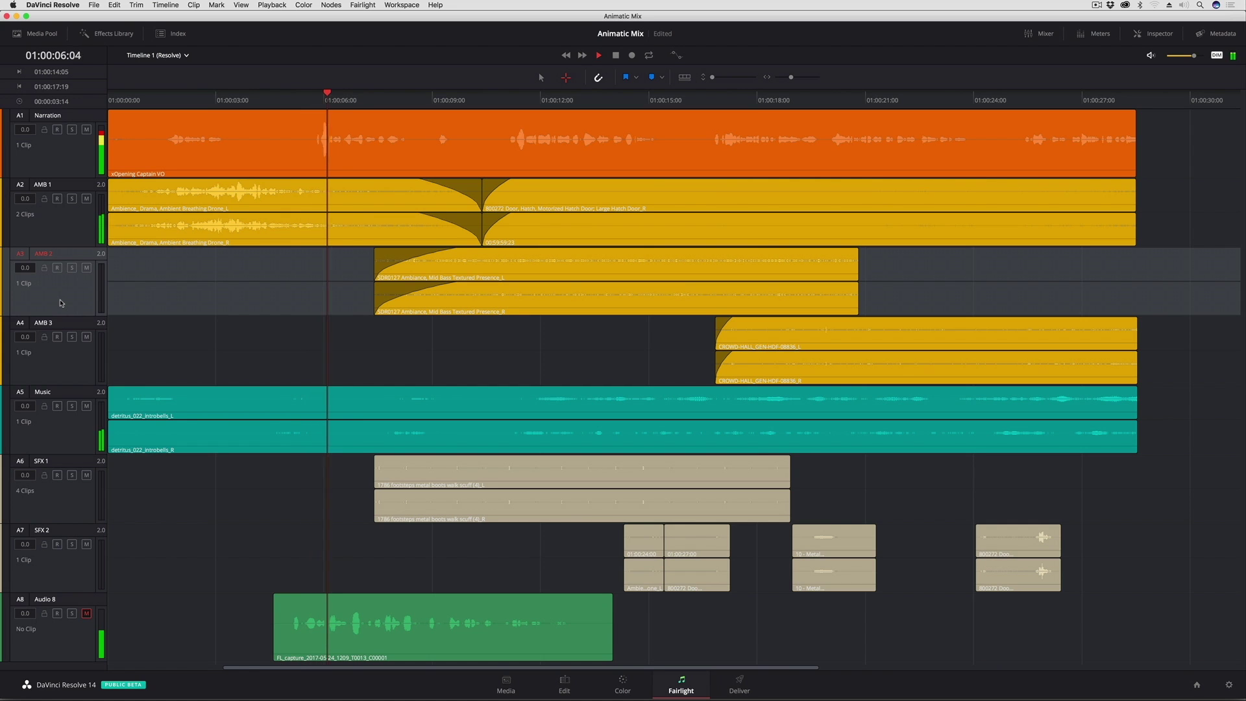
{"action": "key", "text": "d"}
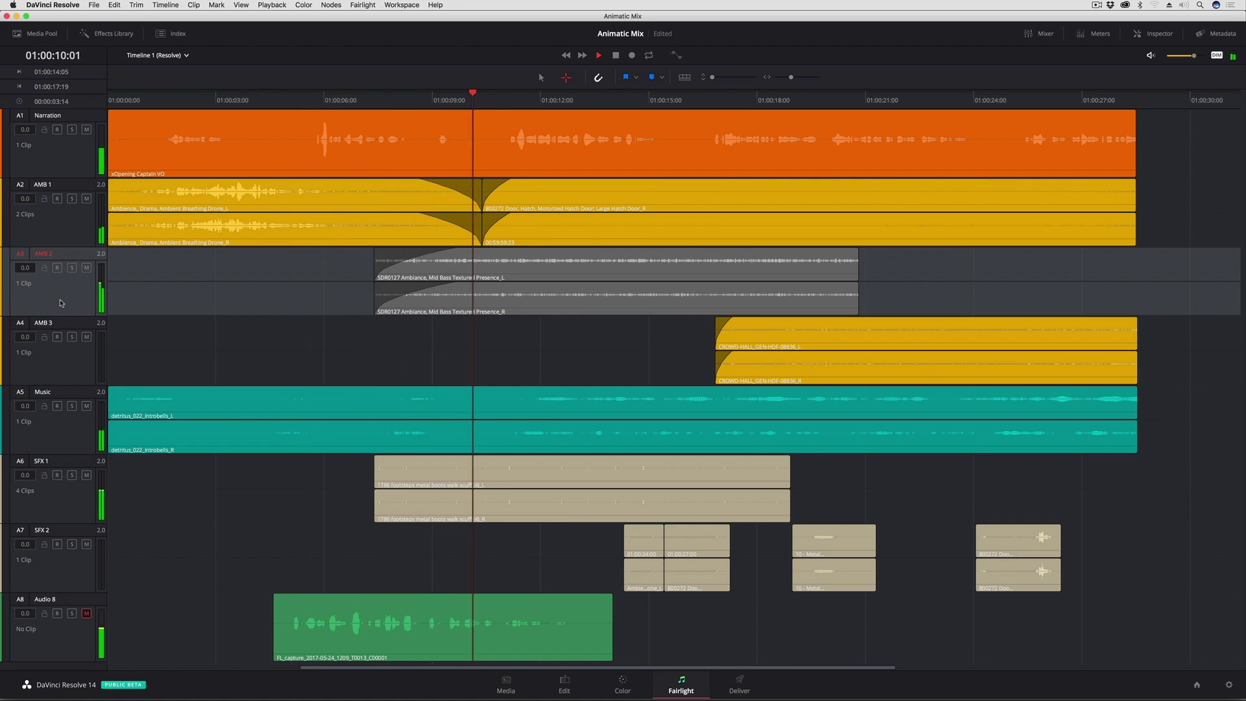
{"action": "key", "text": "space"}
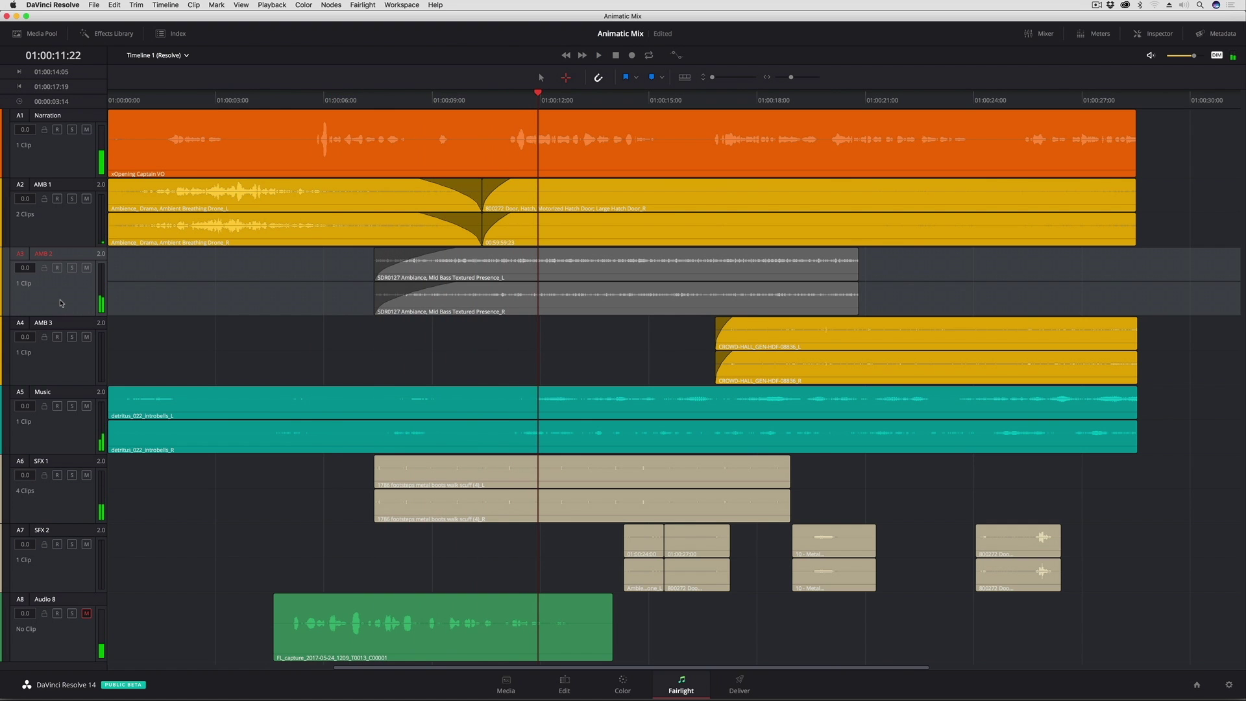
Step: Jog the playhead around 01:00:12:03 in the selected ambiance clip and solo the AMB 2 track
{"action": "key", "text": "j"}
{"action": "key", "text": "k"}
{"action": "key", "text": "Right"}
{"action": "key", "text": "Right"}
{"action": "key", "text": "Right"}
{"action": "key", "text": "Right"}
{"action": "key", "text": "Right"}
{"action": "key", "text": "Right"}
{"action": "key", "text": "Right"}
{"action": "key", "text": "Right"}
{"action": "key", "text": "Right"}
{"action": "key", "text": "Right"}
{"action": "key", "text": "Right"}
{"action": "key", "text": "Right"}
{"action": "key", "text": "Right"}
{"action": "key", "text": "Right"}
{"action": "key", "text": "Right"}
{"action": "key", "text": "Right"}
{"action": "key", "text": "Right"}
{"action": "key", "text": "Right"}
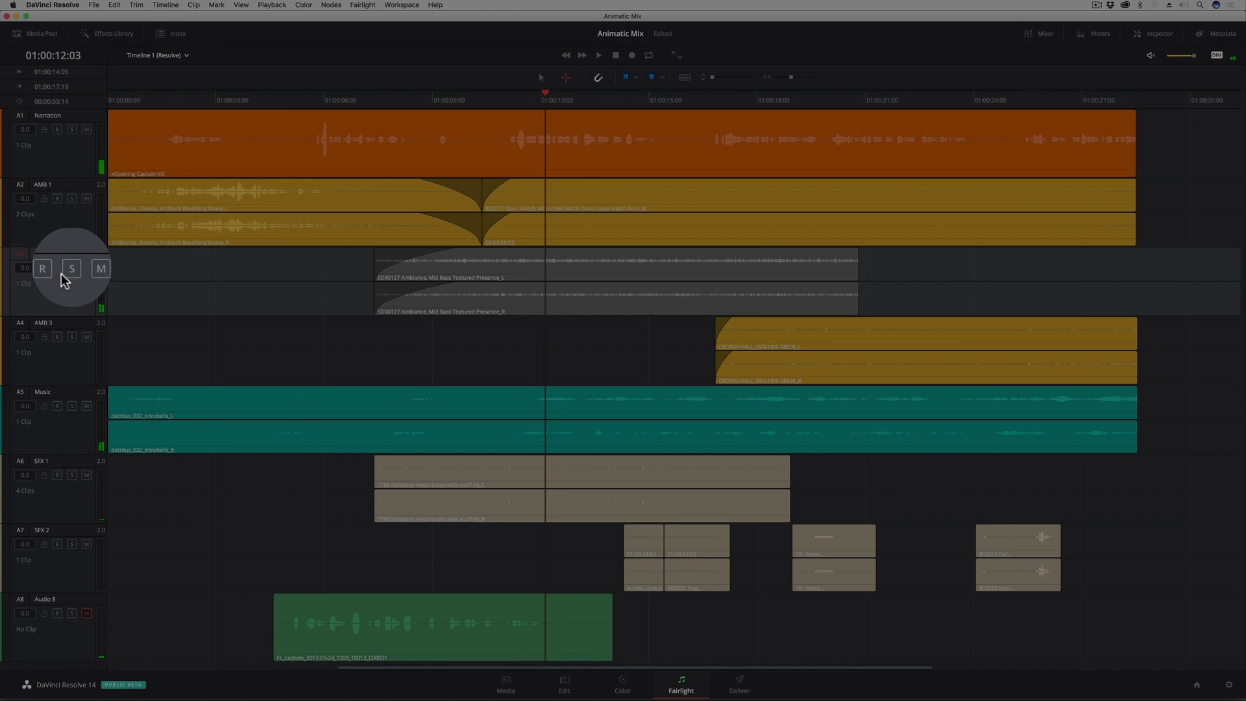
{"action": "left_click", "coordinate": [71, 270]}
{"action": "key", "text": "j"}
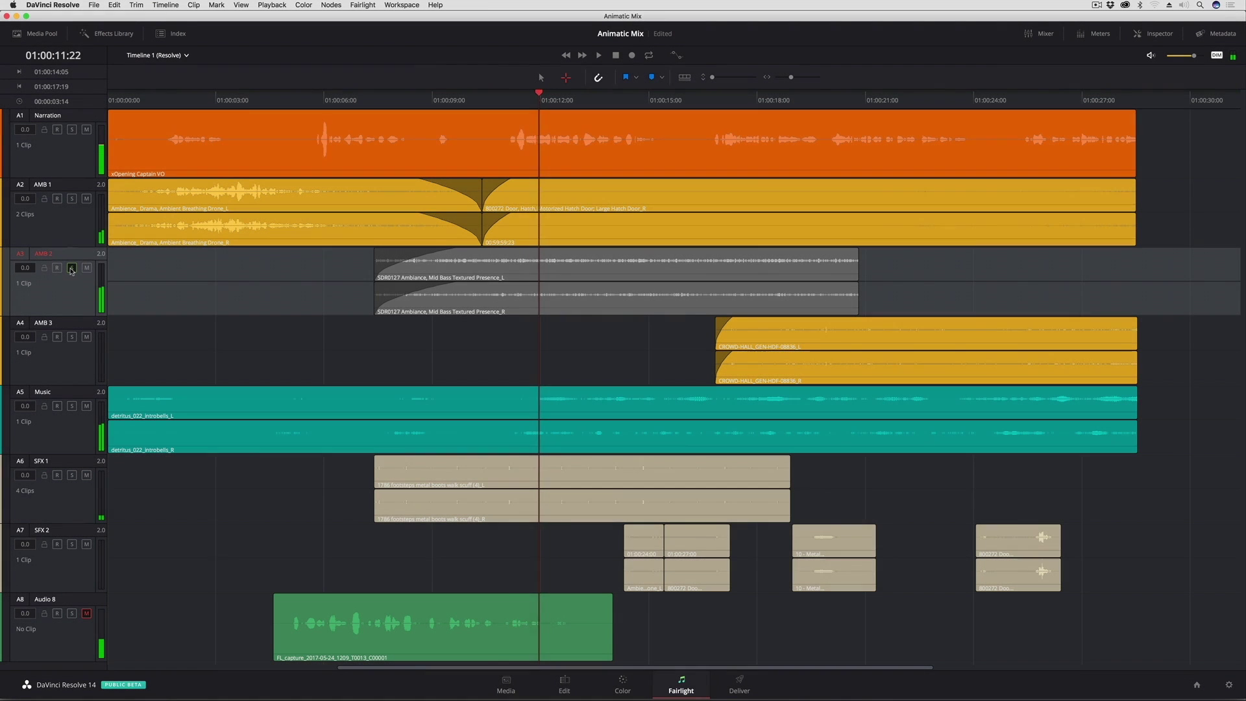
Step: Select the AMB 2 clip section from the narration peak just before 01:00:12:00 to shortly after 01:00:18:00 as a marked range
{"action": "key", "text": "l"}
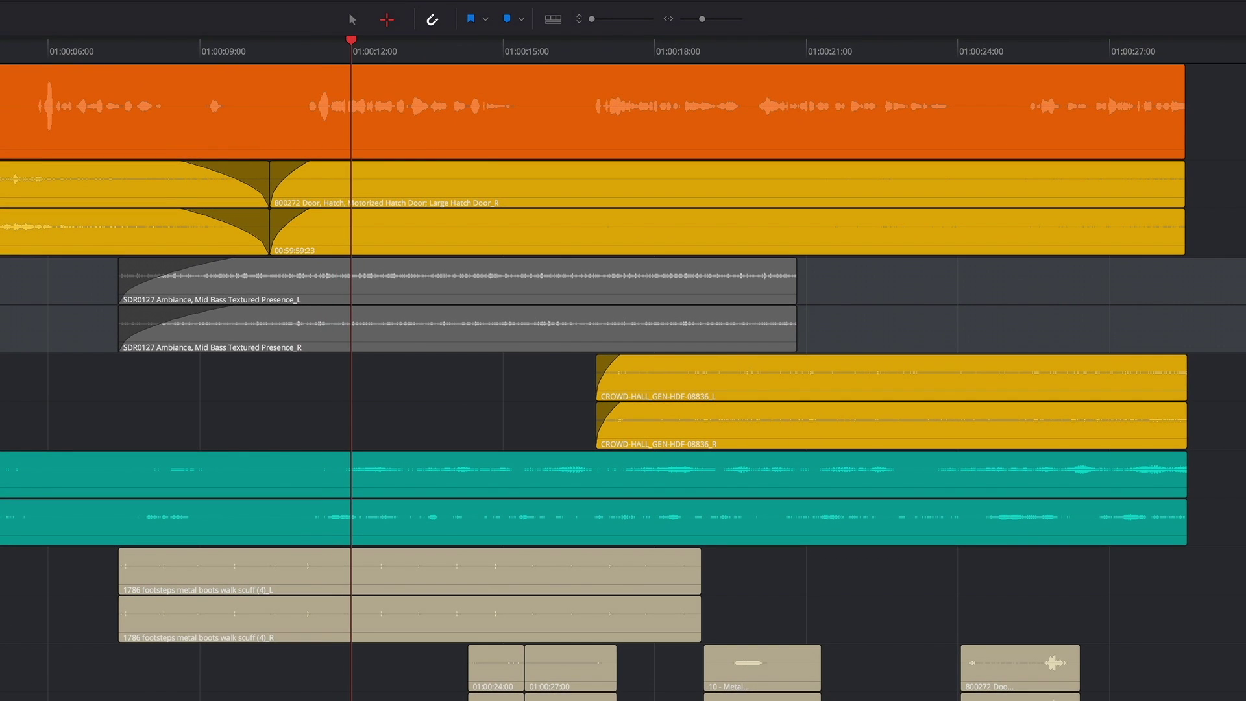
{"action": "key", "text": "j"}
{"action": "key", "text": "l"}
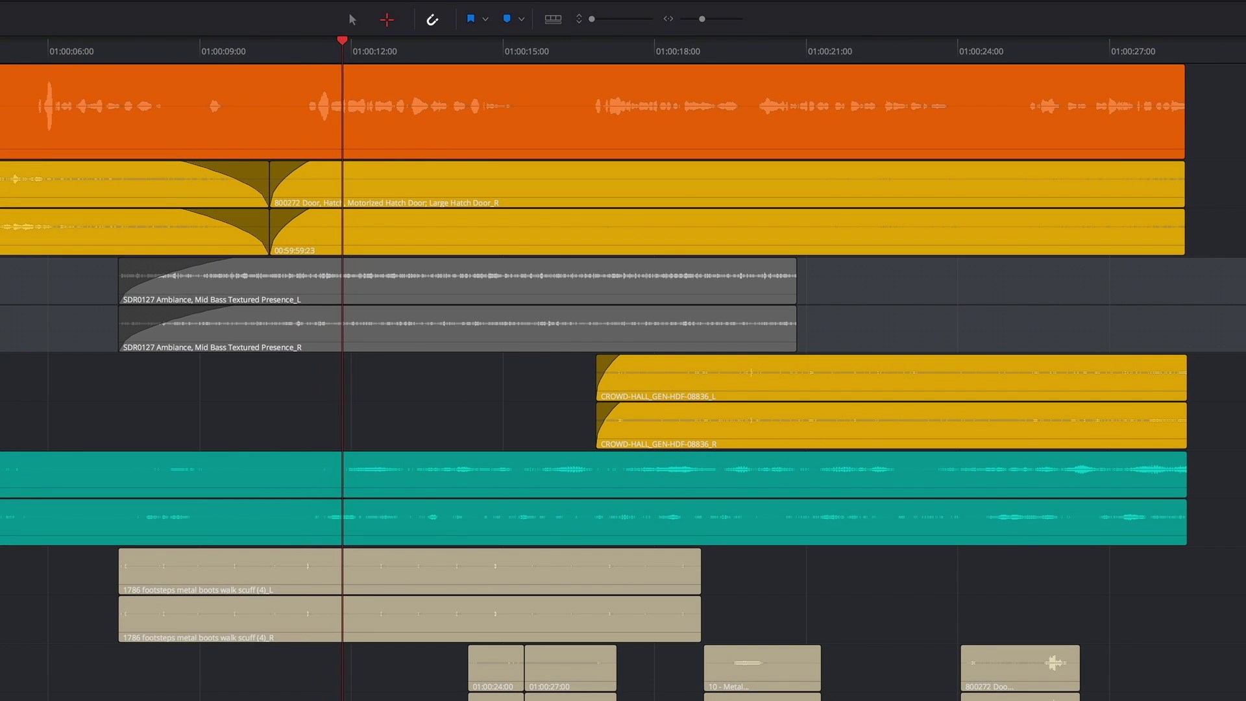
{"action": "key", "text": "j"}
{"action": "key", "text": "l"}
{"action": "key", "text": "j"}
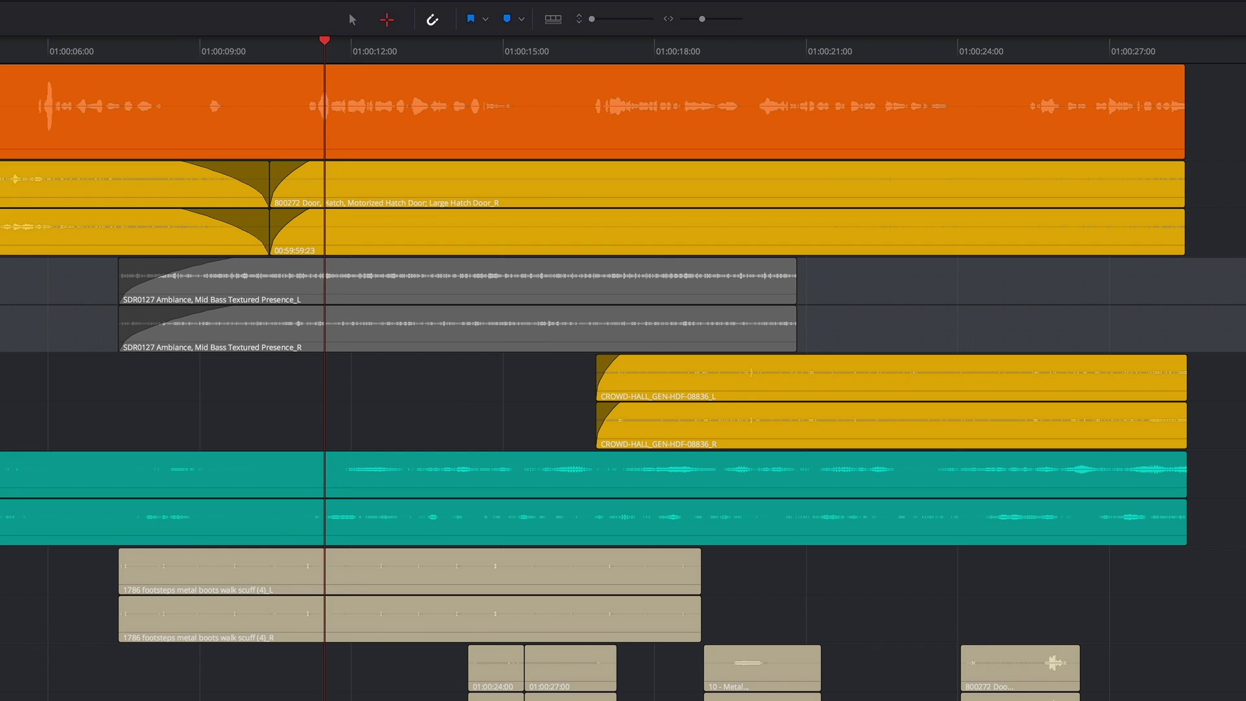
{"action": "key", "text": "k"}
{"action": "key", "text": "d"}
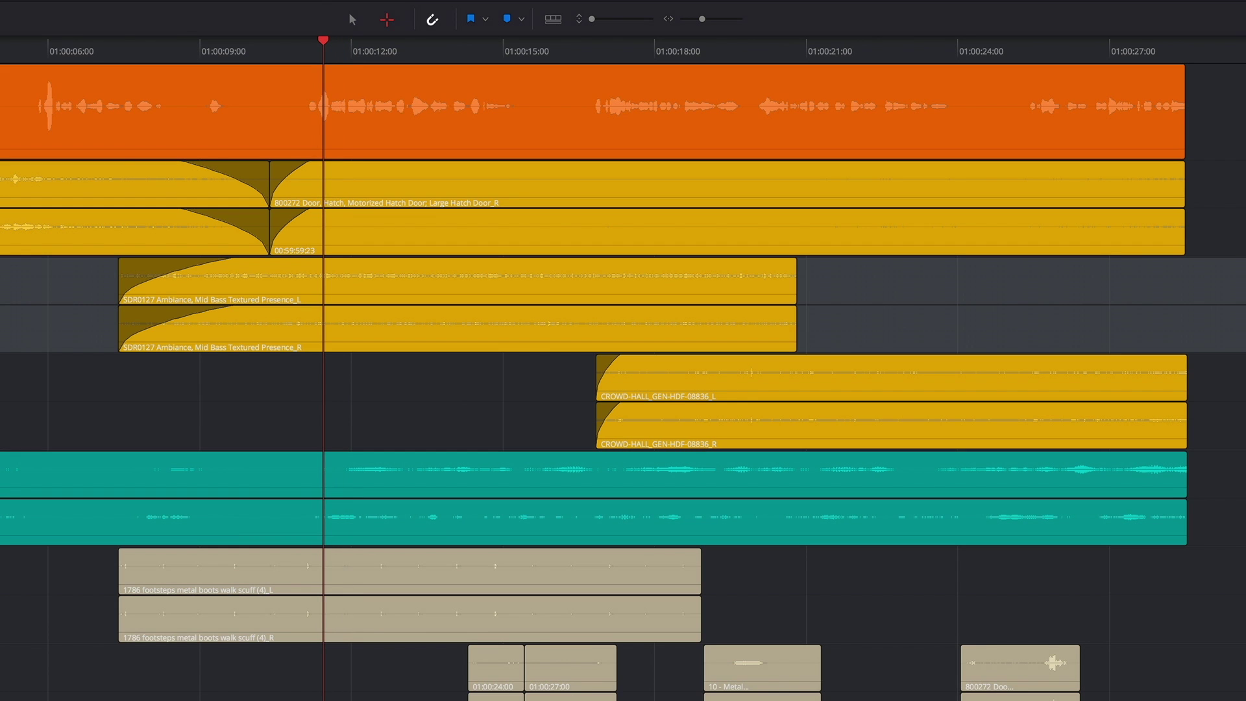
{"action": "key", "text": "i"}
{"action": "key", "text": "l"}
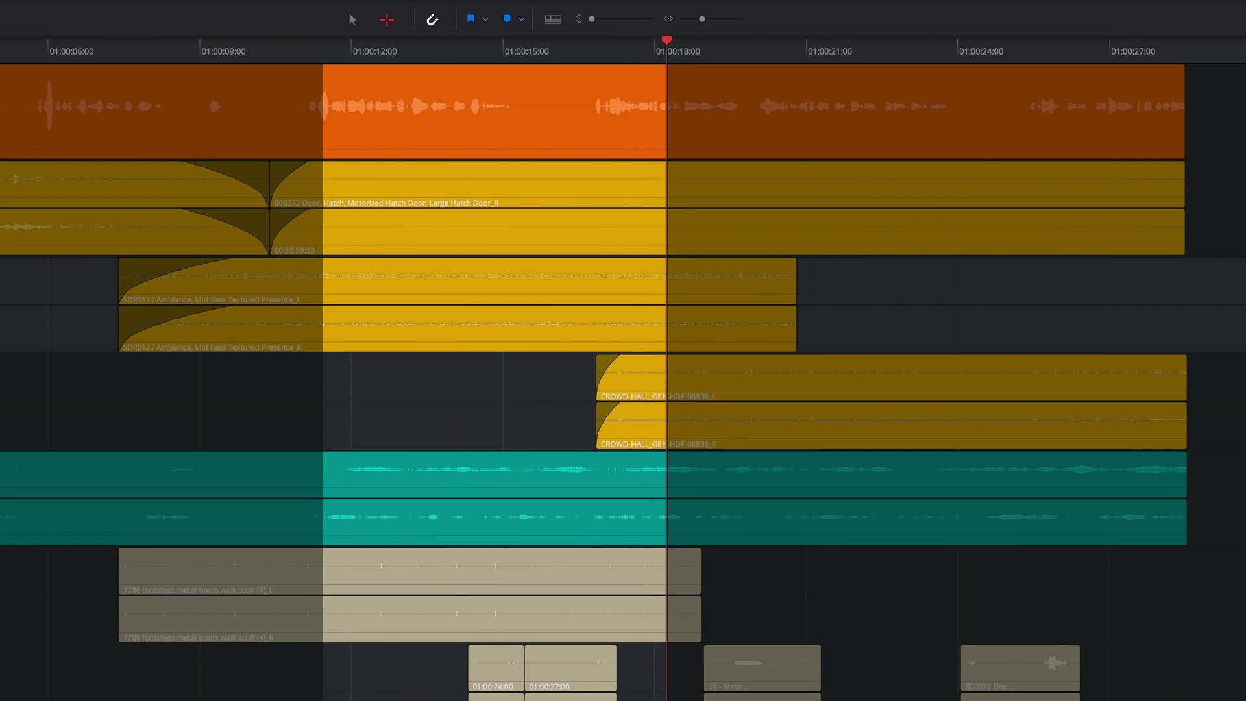
{"action": "key", "text": "d"}
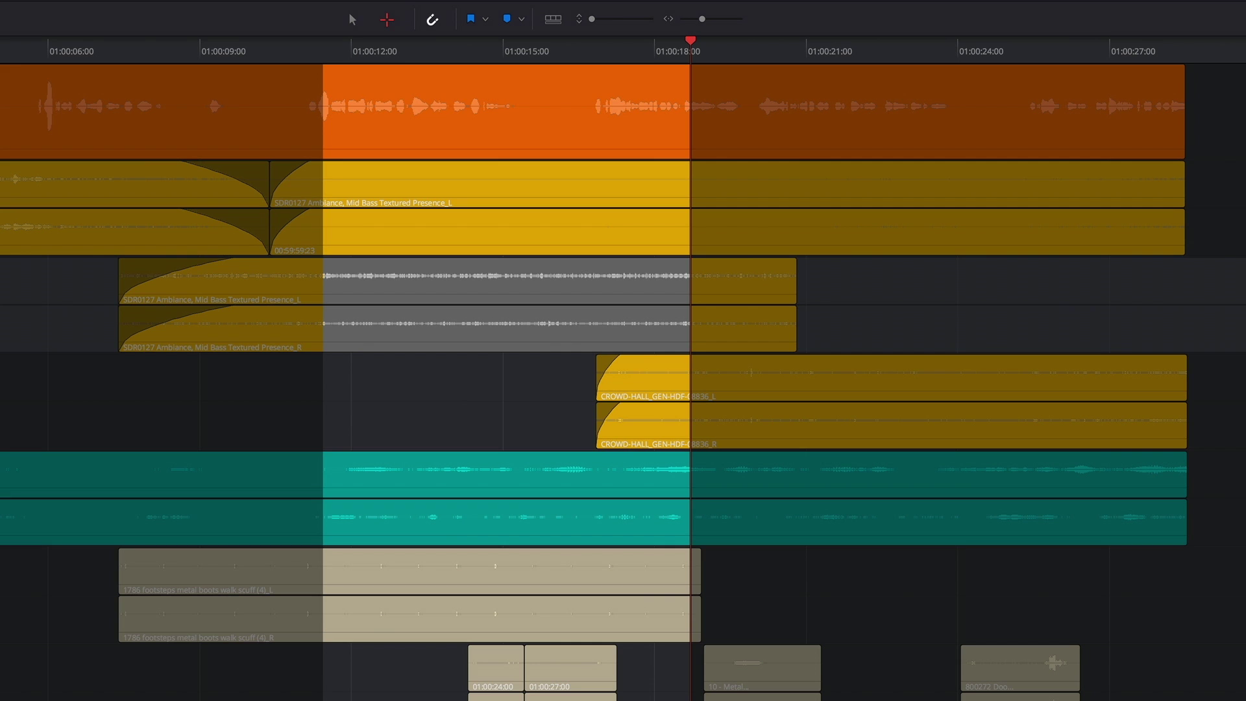
Step: Copy the marked AMB 2 range with the playhead just before 01:00:13:00 as its sync point
{"action": "key", "text": "j"}
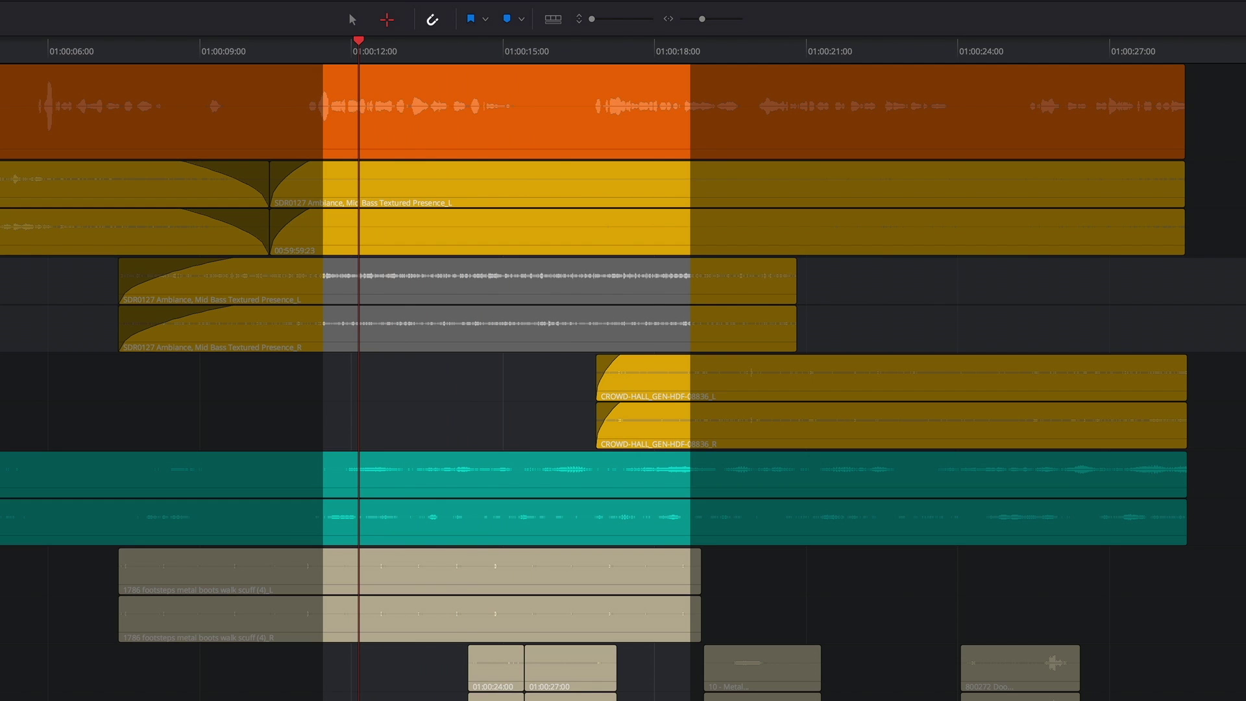
{"action": "key", "text": "l"}
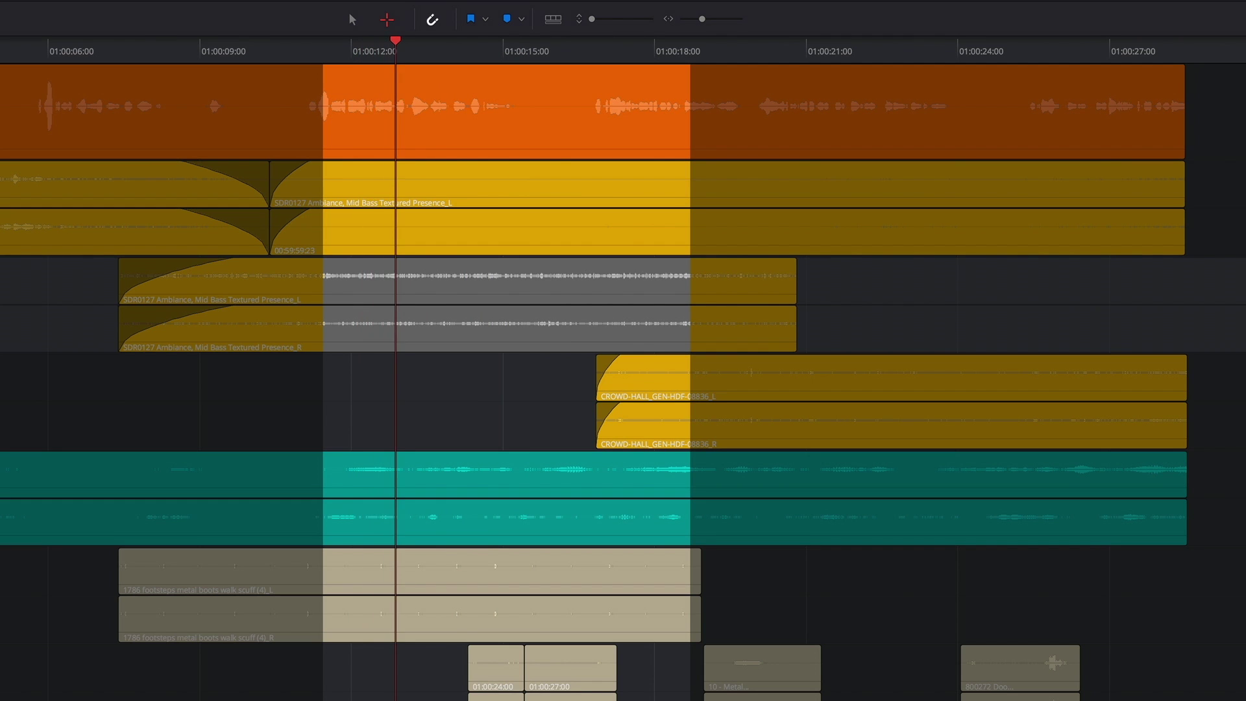
{"action": "key", "text": "j"}
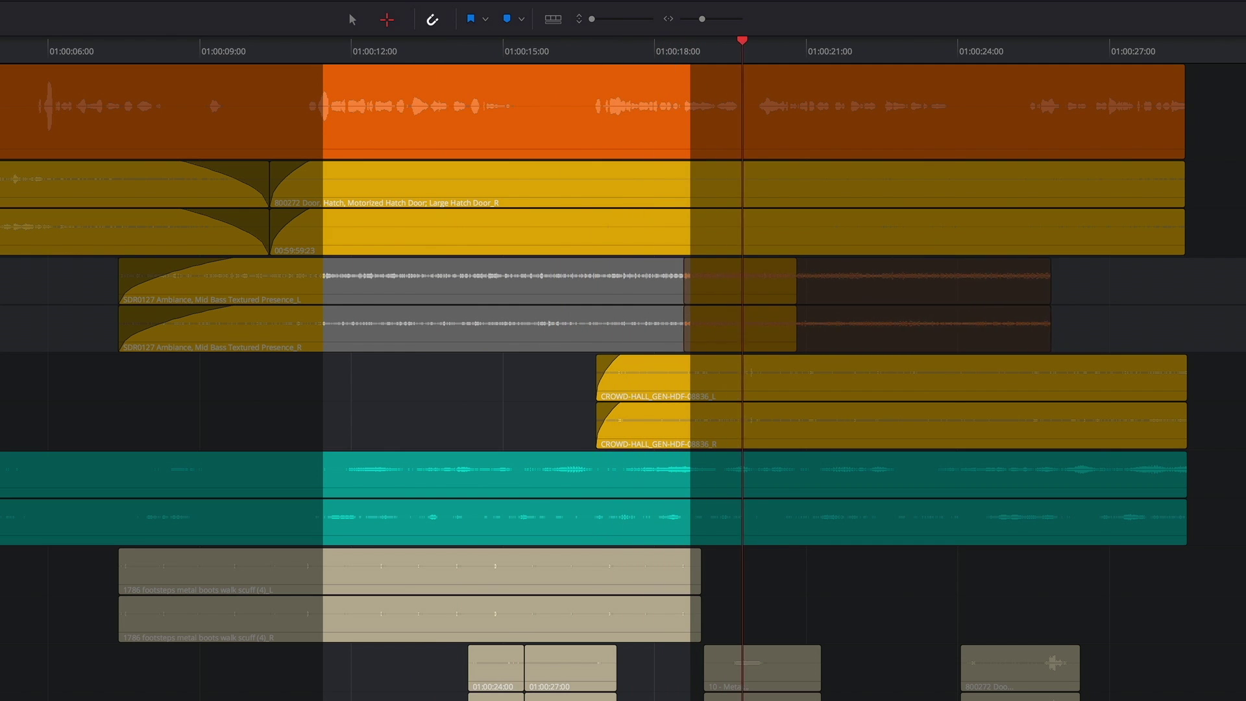
Step: Try pasting the copied ambiance on AMB 2 with its sync point shortly after 01:00:22:00, and undo the paste
{"action": "key", "text": "j"}
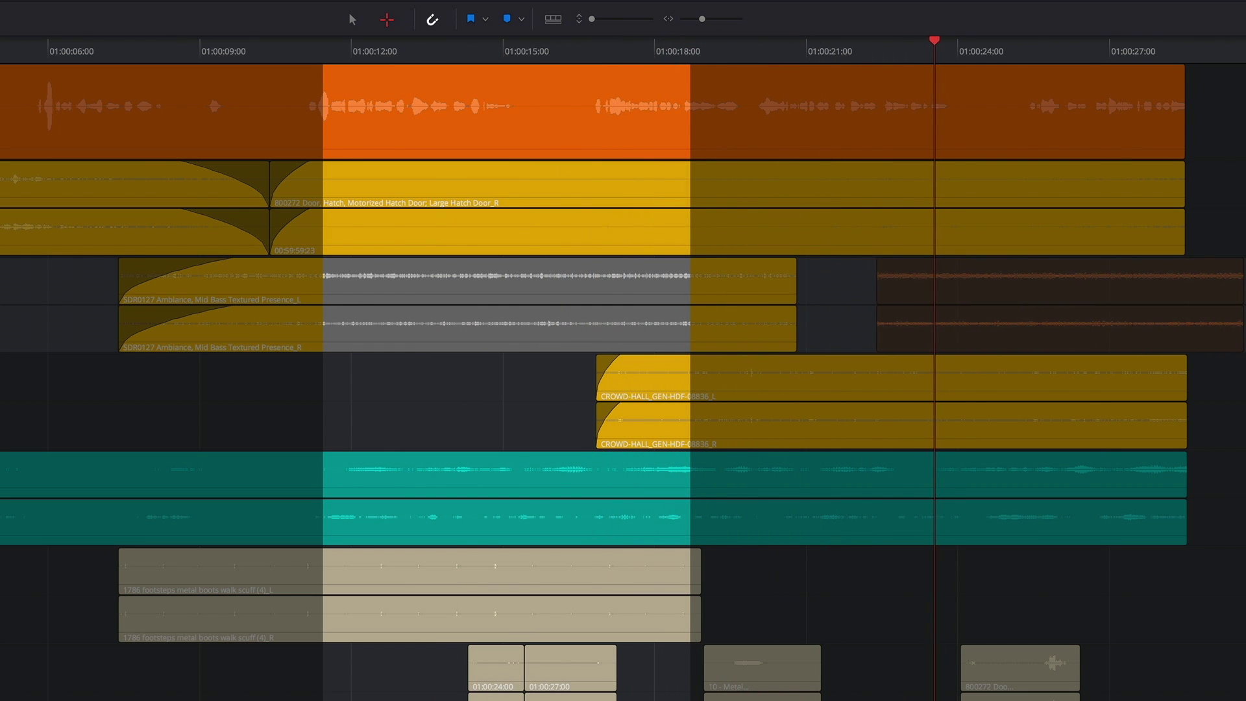
{"action": "key", "text": "l"}
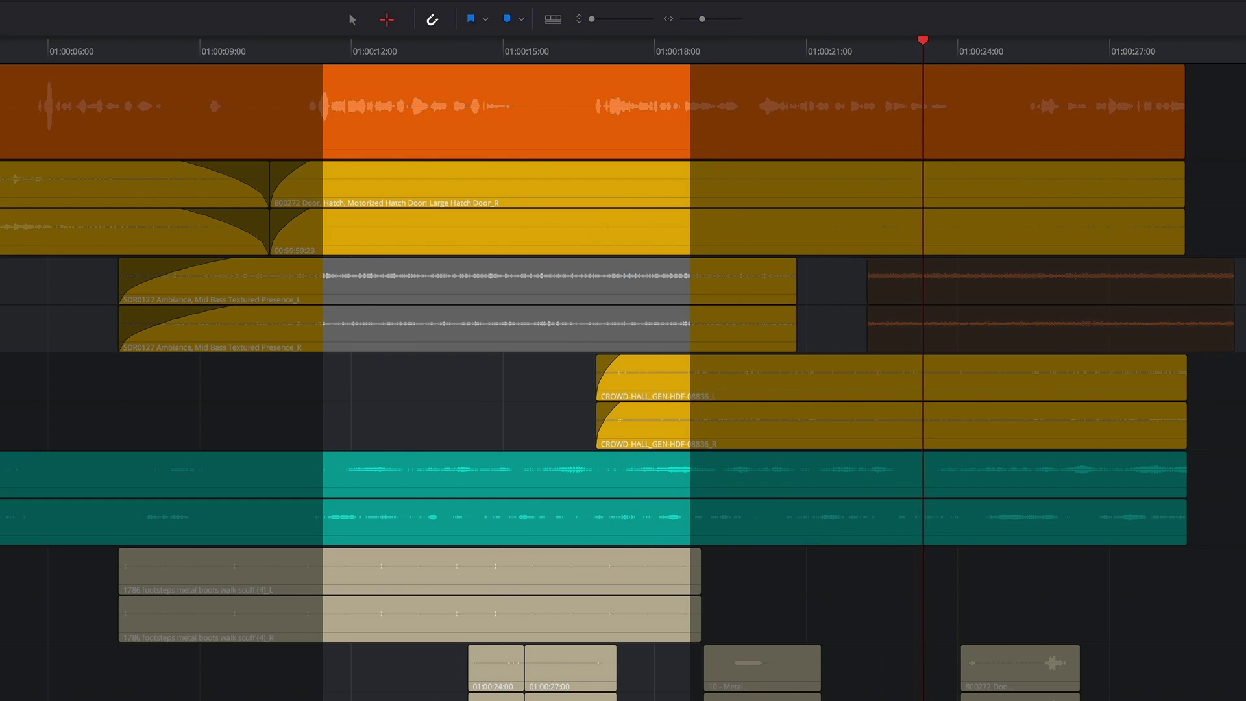
{"action": "key", "text": "j"}
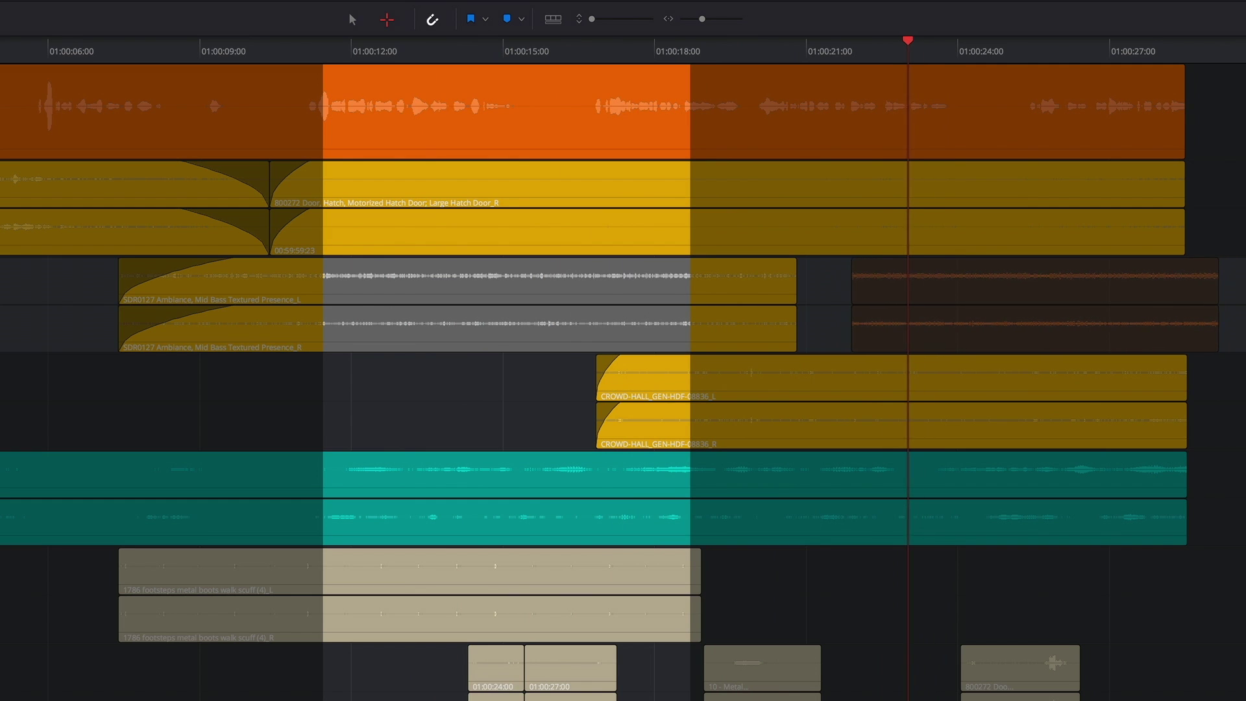
{"action": "key", "text": "k"}
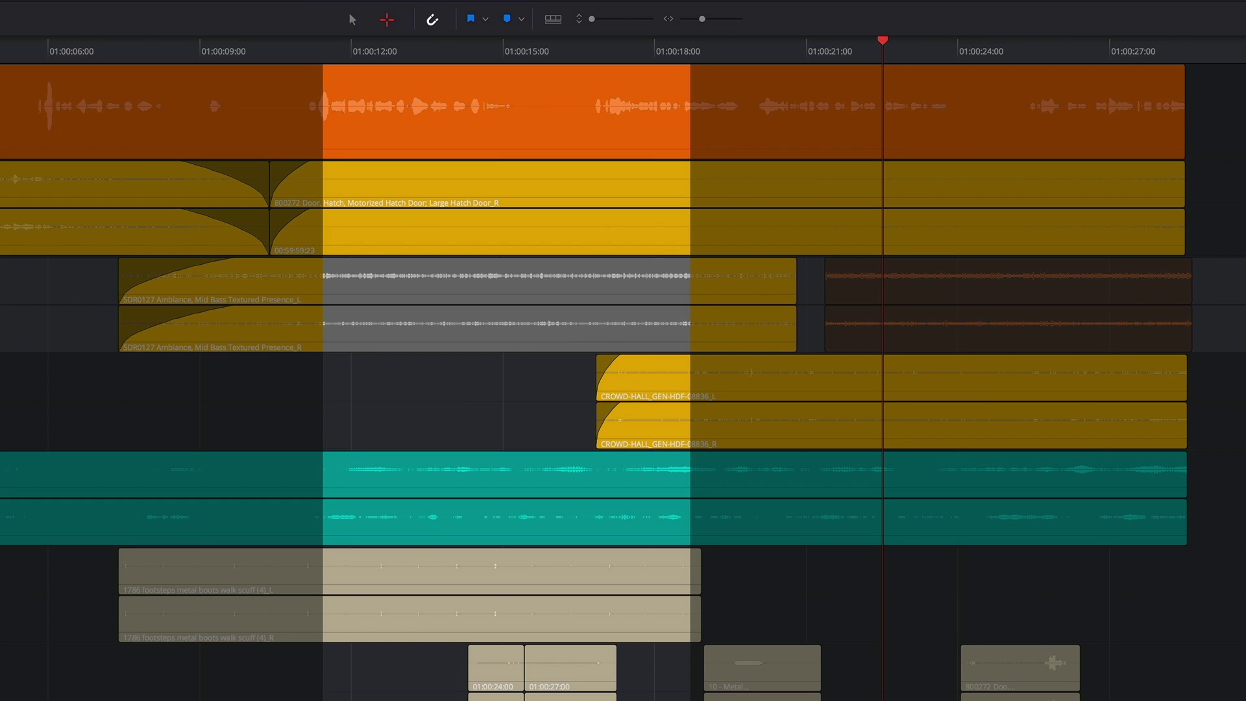
{"action": "mouse_move", "coordinate": [883, 40]}
{"action": "left_mouse_down"}
{"action": "mouse_move", "coordinate": [921, 40]}
{"action": "mouse_move", "coordinate": [871, 40]}
{"action": "left_mouse_up"}
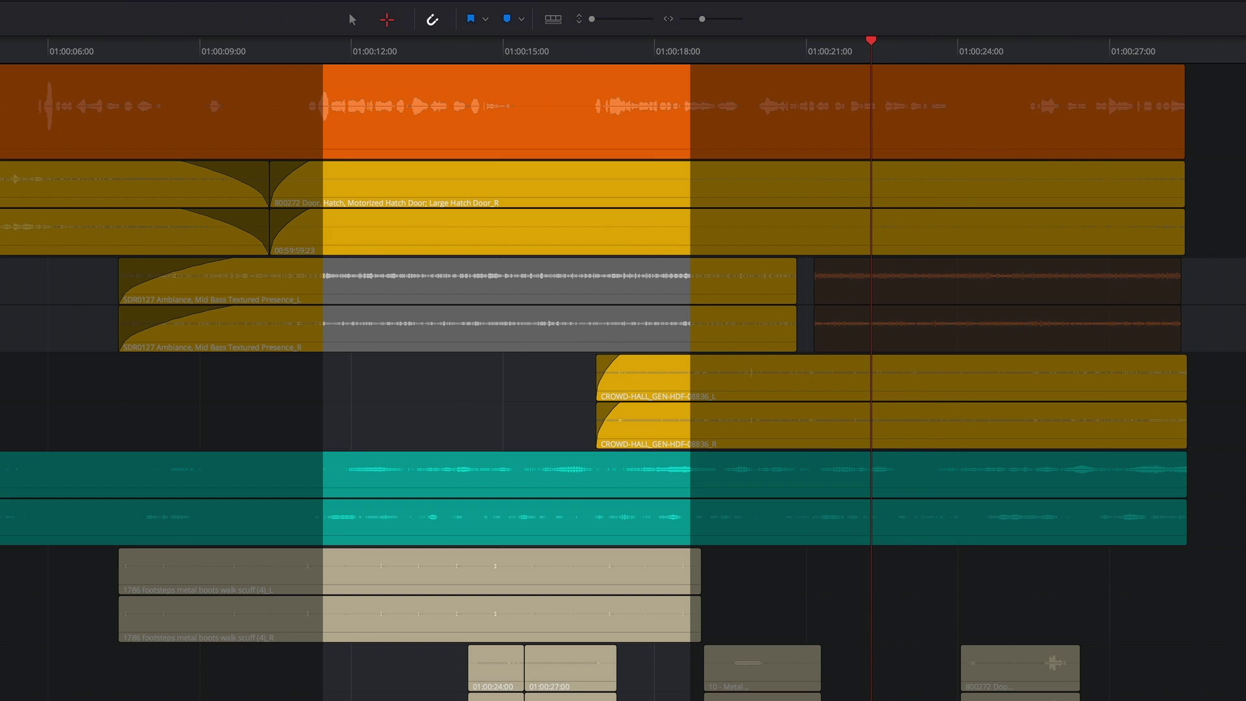
{"action": "mouse_move", "coordinate": [870, 298]}
{"action": "left_mouse_down"}
{"action": "mouse_move", "coordinate": [829, 299]}
{"action": "mouse_move", "coordinate": [881, 299]}
{"action": "mouse_move", "coordinate": [853, 298]}
{"action": "mouse_move", "coordinate": [868, 299]}
{"action": "left_mouse_up"}
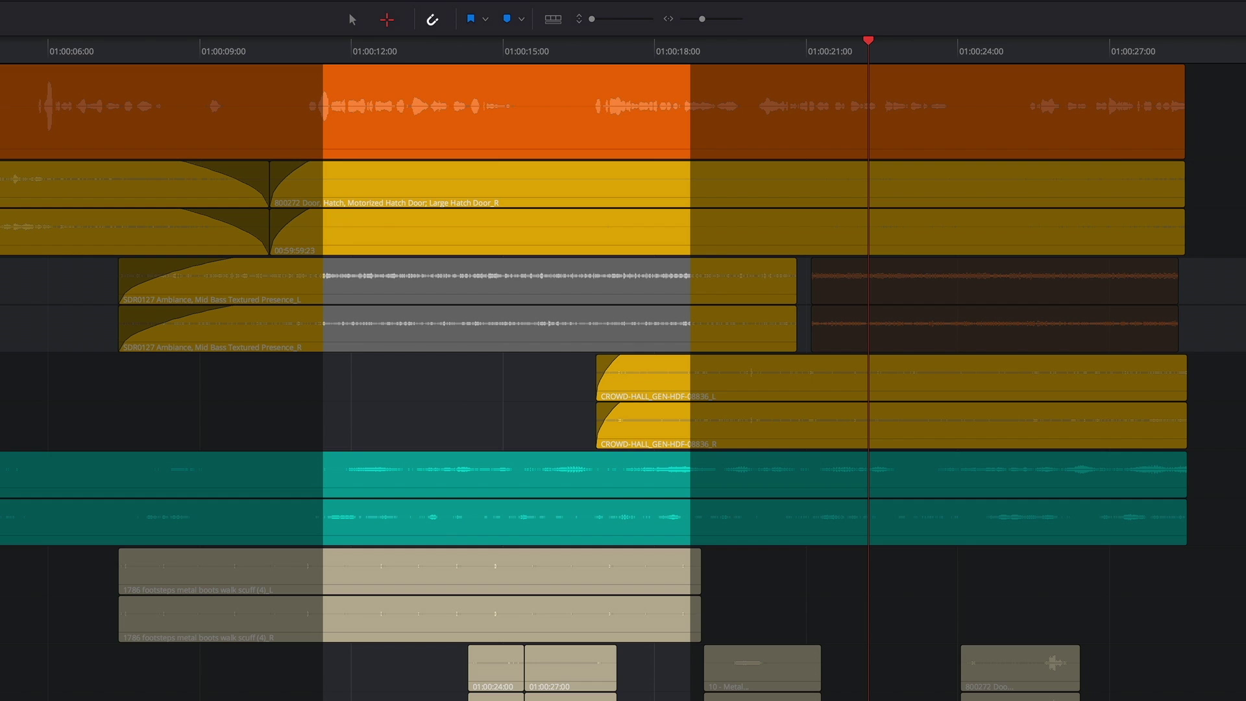
{"action": "key", "text": "ctrl+v"}
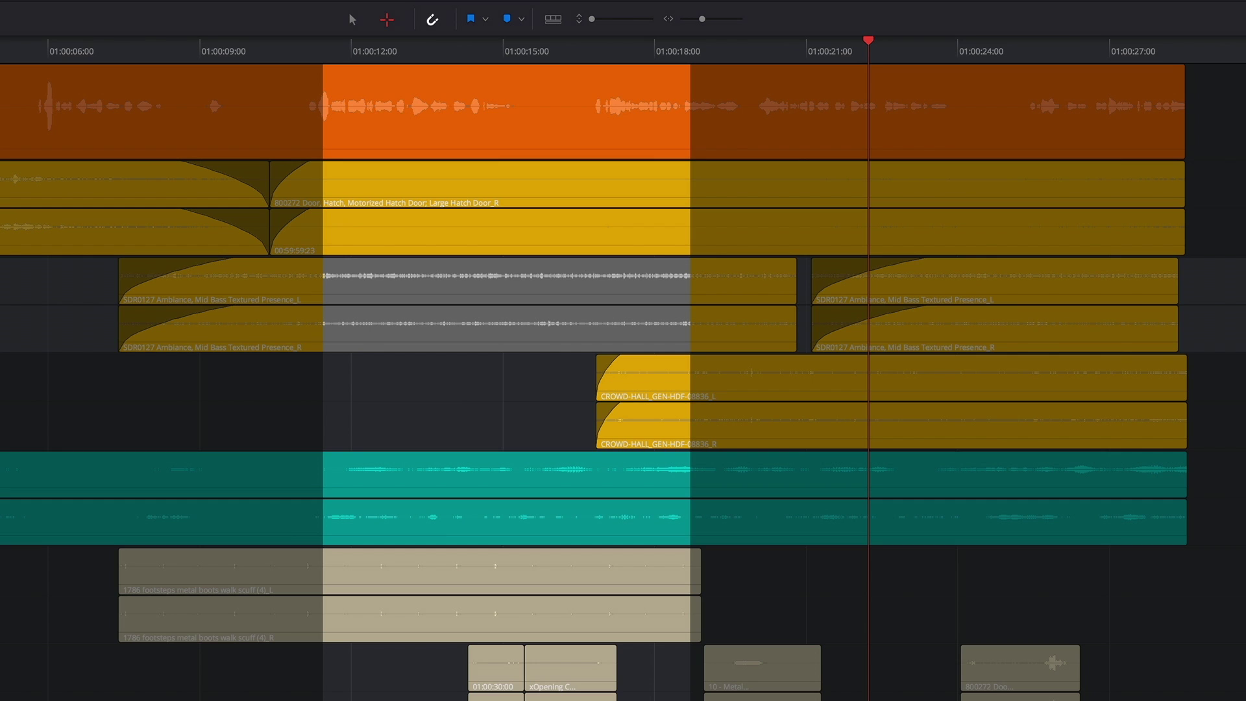
{"action": "key", "text": "ctrl+z"}
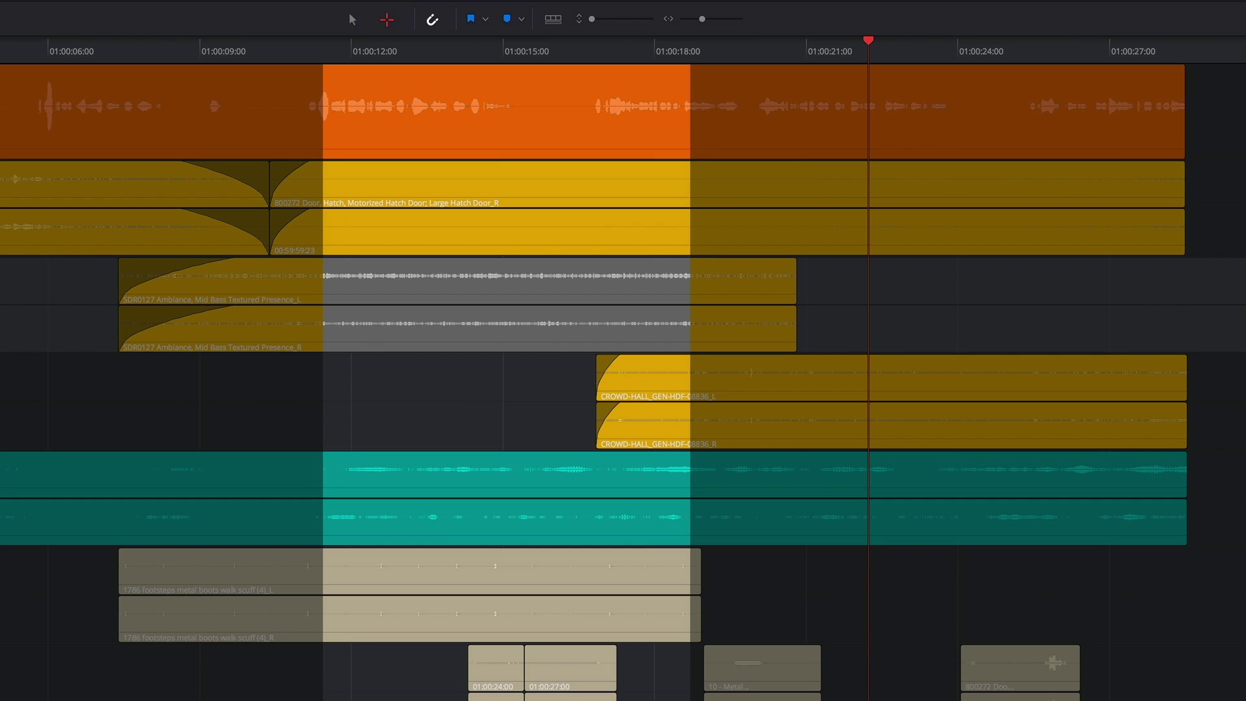
Step: Return the playhead to just before 01:00:13:00 inside the marked range and copy the AMB 2 selection with that sync point
{"action": "key", "text": "j"}
{"action": "key", "text": "j"}
{"action": "key", "text": "j"}
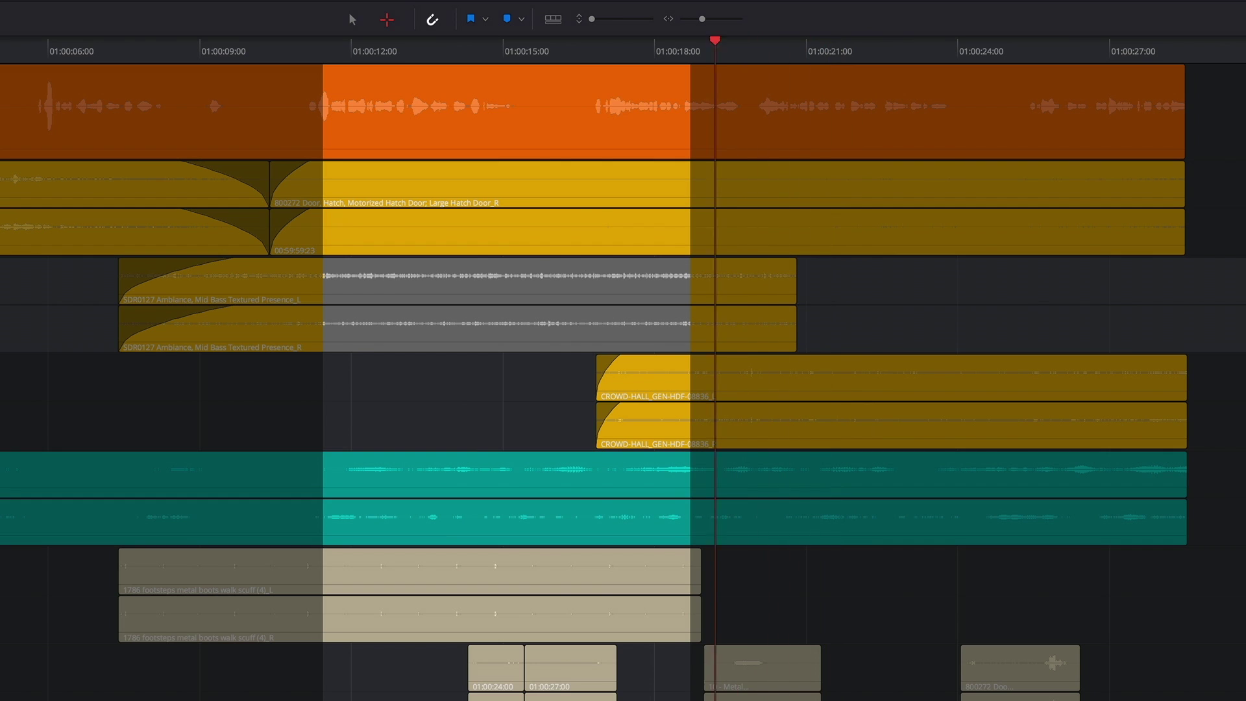
{"action": "key", "text": "k"}
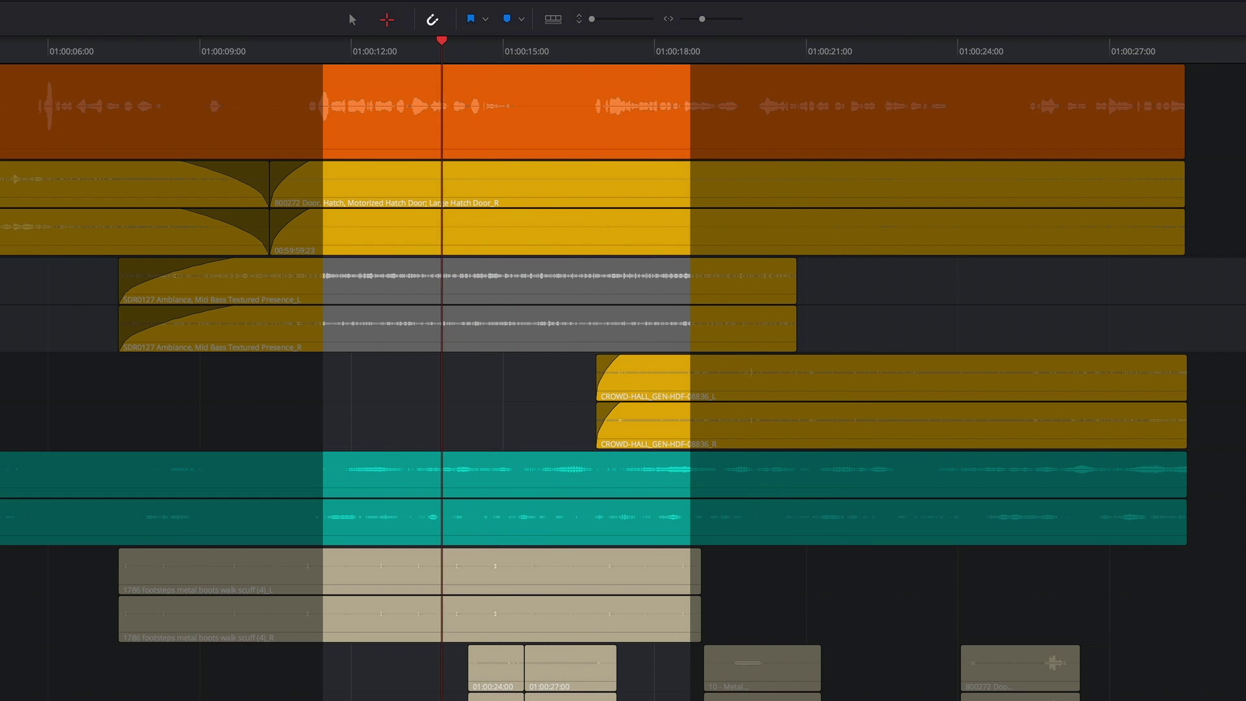
{"action": "key", "text": "k"}
{"action": "key", "text": "Right"}
{"action": "key", "text": "Right"}
{"action": "key", "text": "Right"}
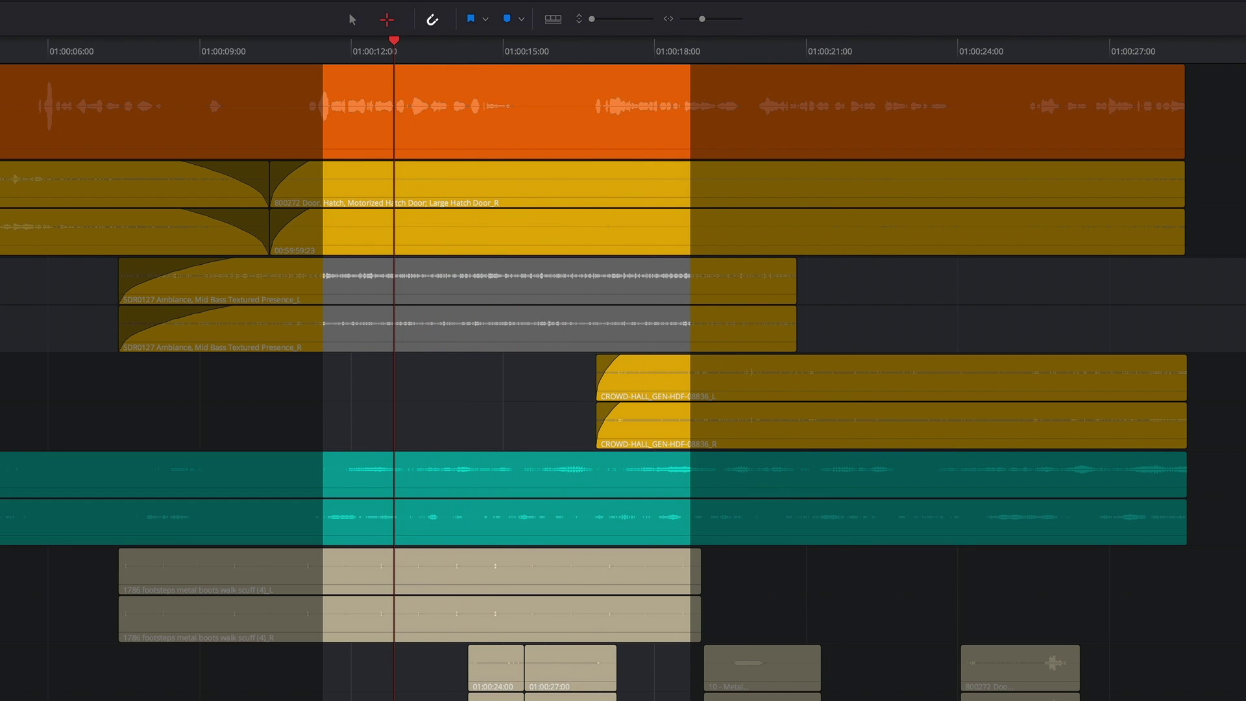
{"action": "key", "text": "ctrl+c"}
Step: Paste the copied ambiance on AMB 2 with its sync point shortly after 01:00:21:00, overlapping the end of the existing clip
{"action": "key", "text": "l"}
{"action": "key", "text": "l"}
{"action": "key", "text": "l"}
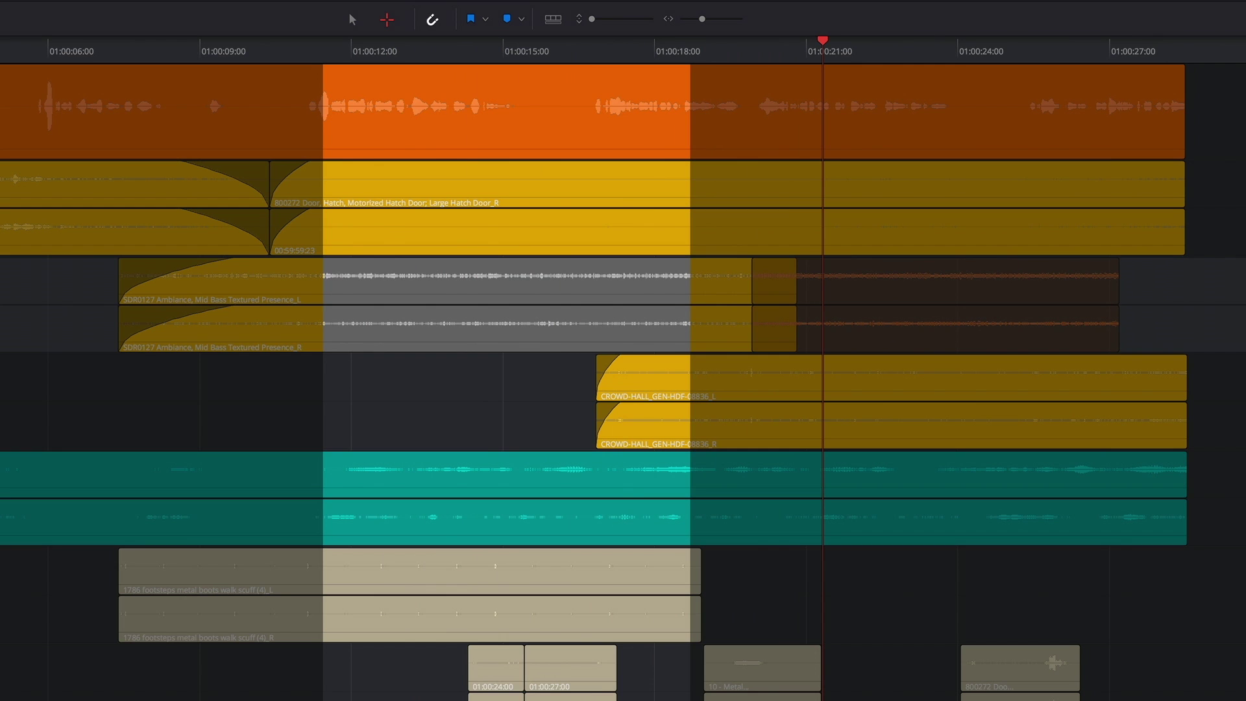
{"action": "key", "text": "ctrl+v"}
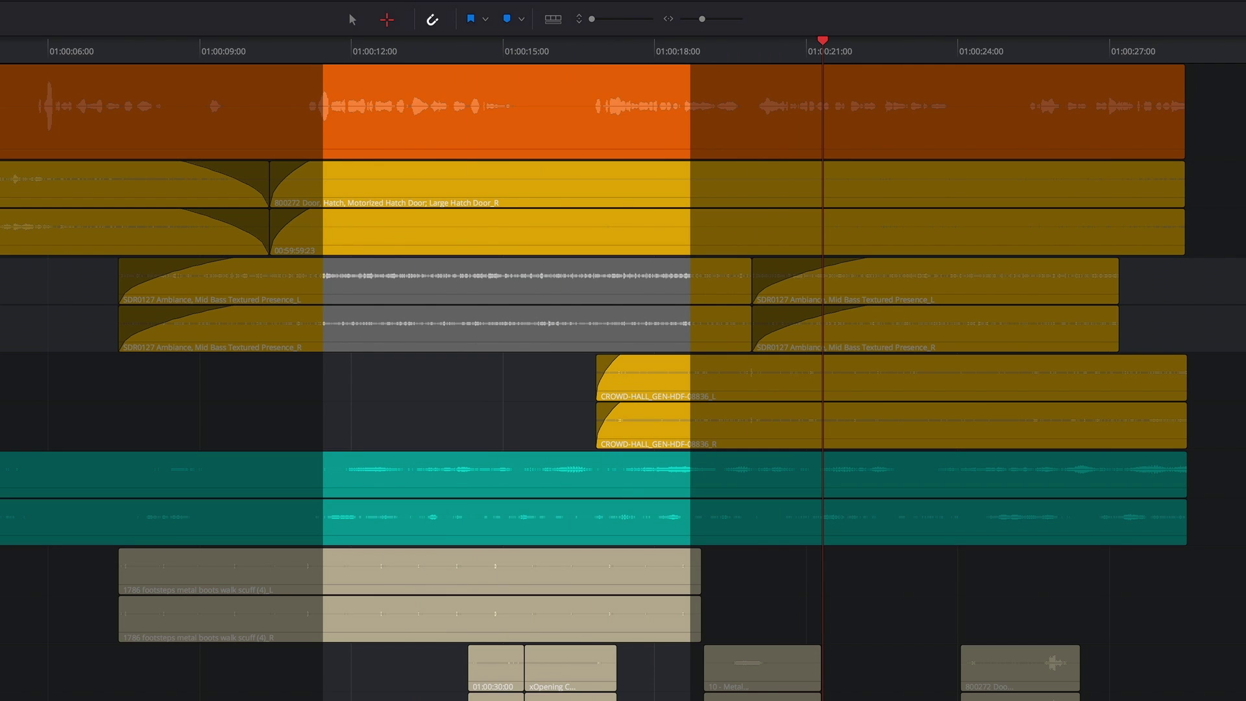